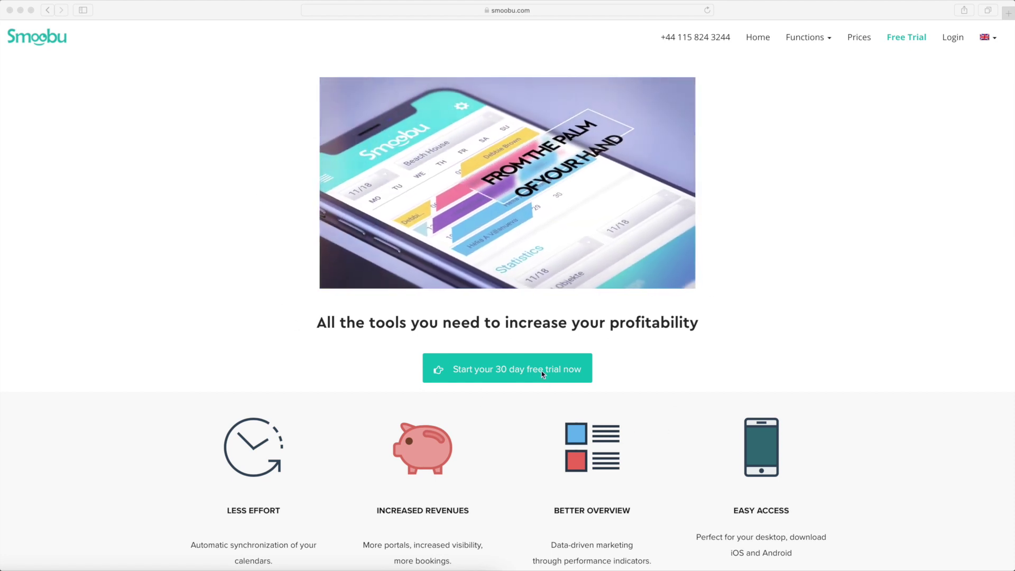
Start the 30-day free-trial signup and enter the account e-mail address and a password.
left_click(510, 391)
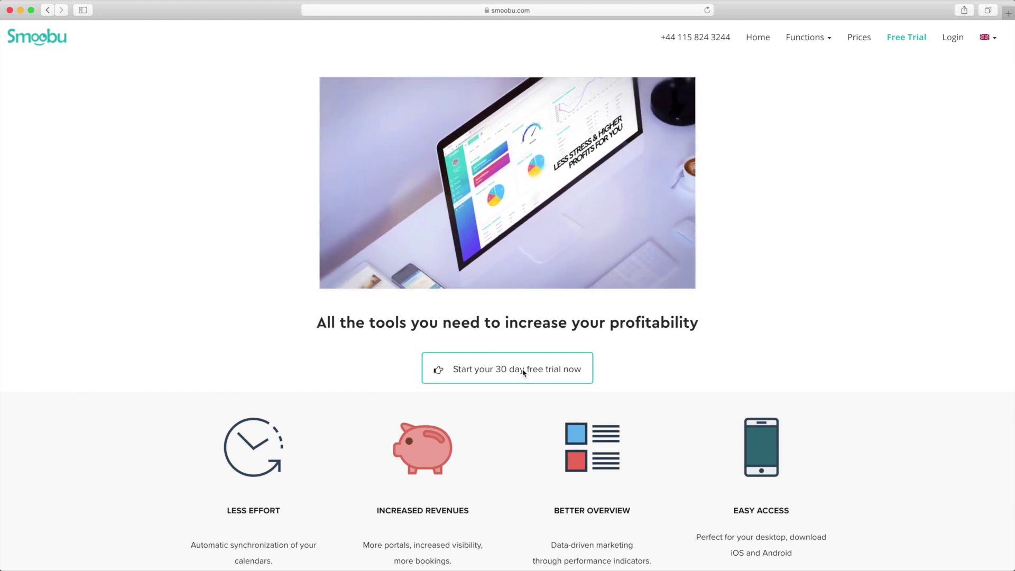
left_click(523, 373)
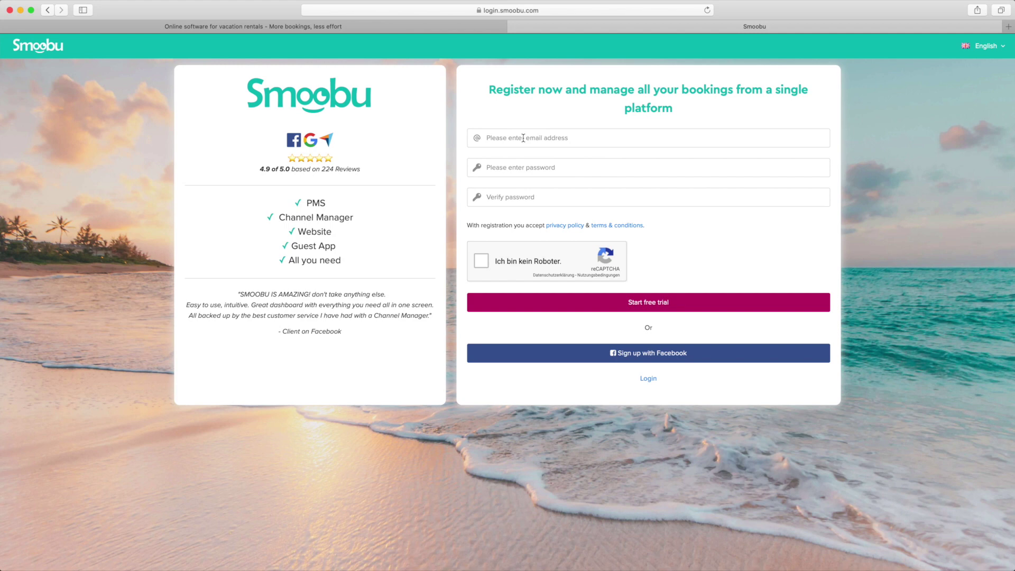
key("Tab")
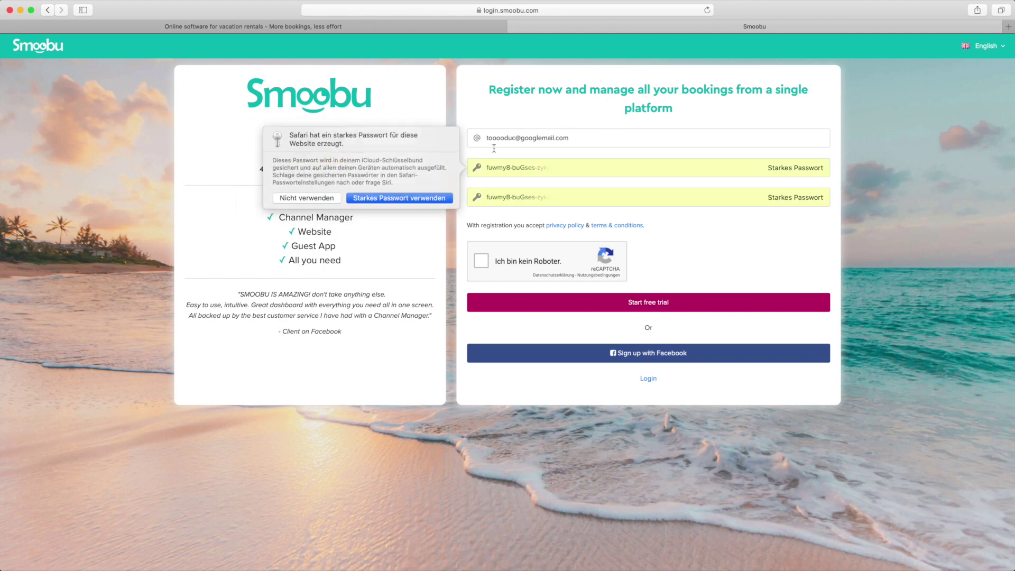
left_click(326, 199)
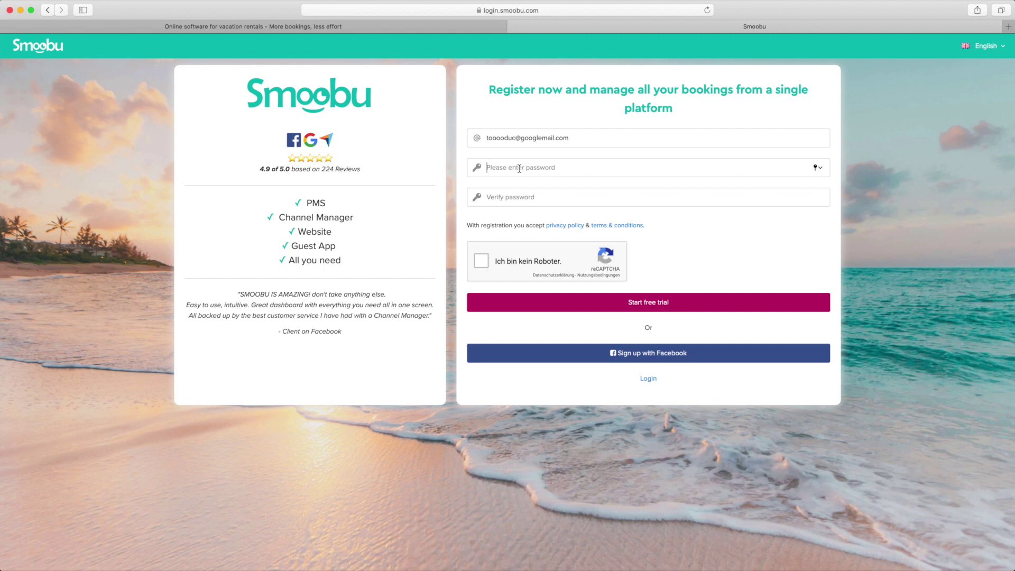
type("**********")
Pass the not-a-robot check, submit the registration, and decline saving the password.
left_click(481, 260)
left_click(681, 308)
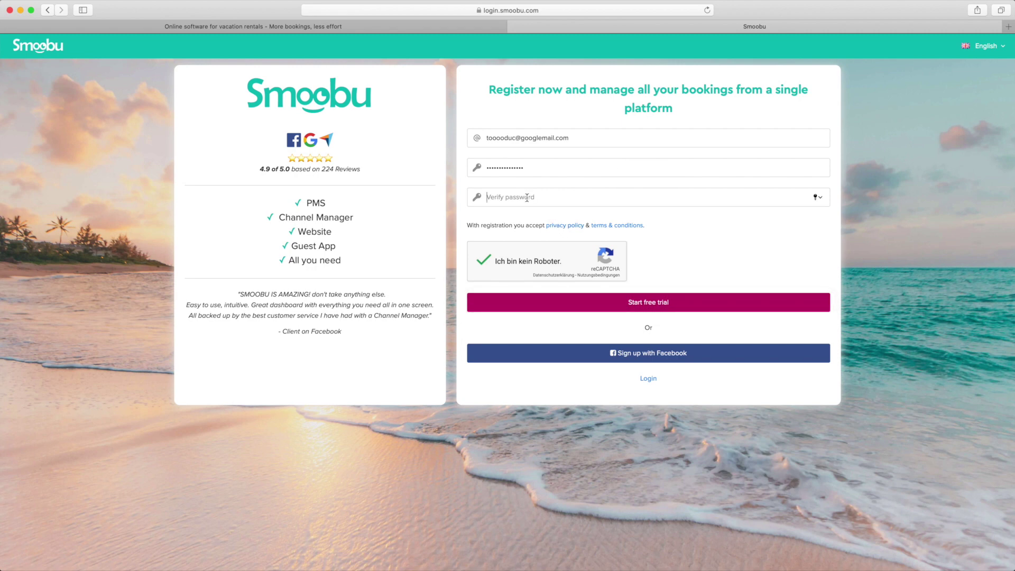
type("aaaaaaa")
left_click(663, 306)
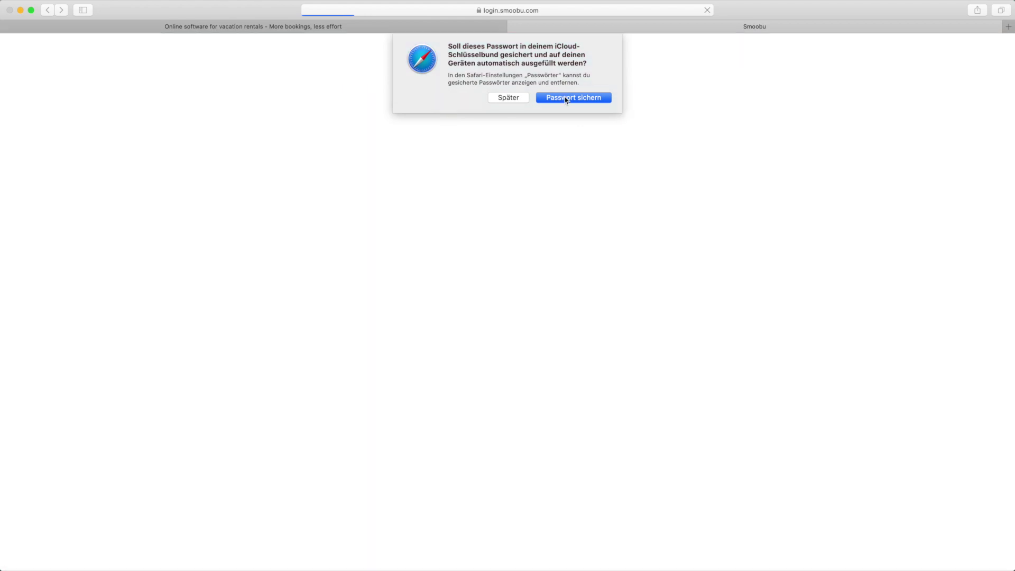
left_click(507, 98)
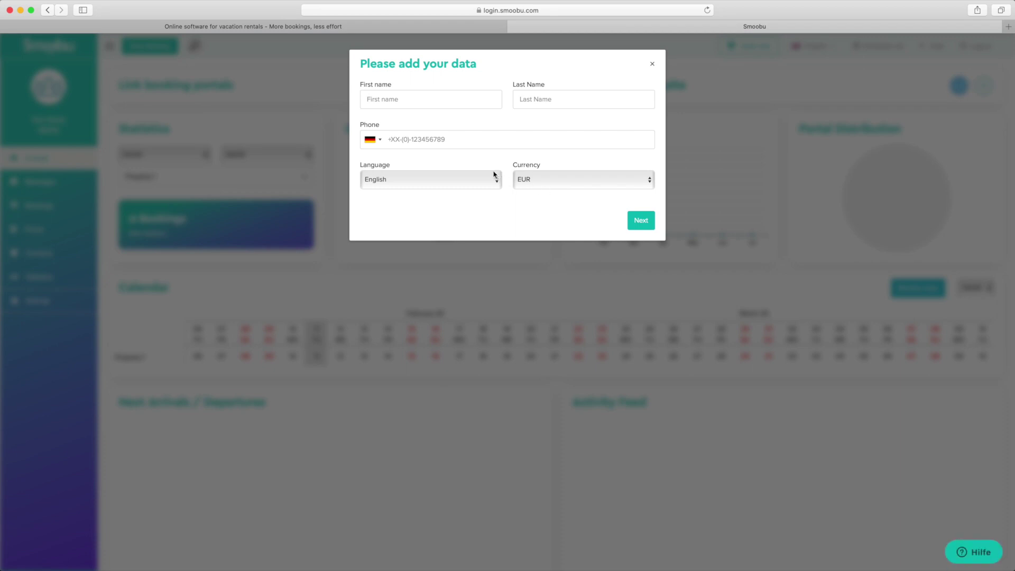
Enter the owner's first name, last name and phone number, keeping English and EUR.
left_click(396, 99)
left_click(529, 99)
key("Tab")
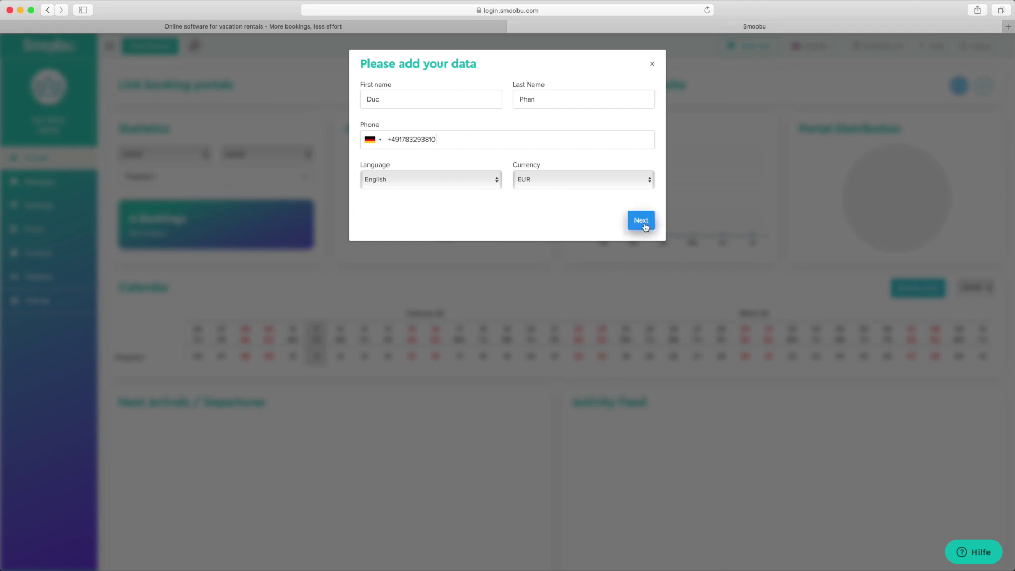
left_click(644, 226)
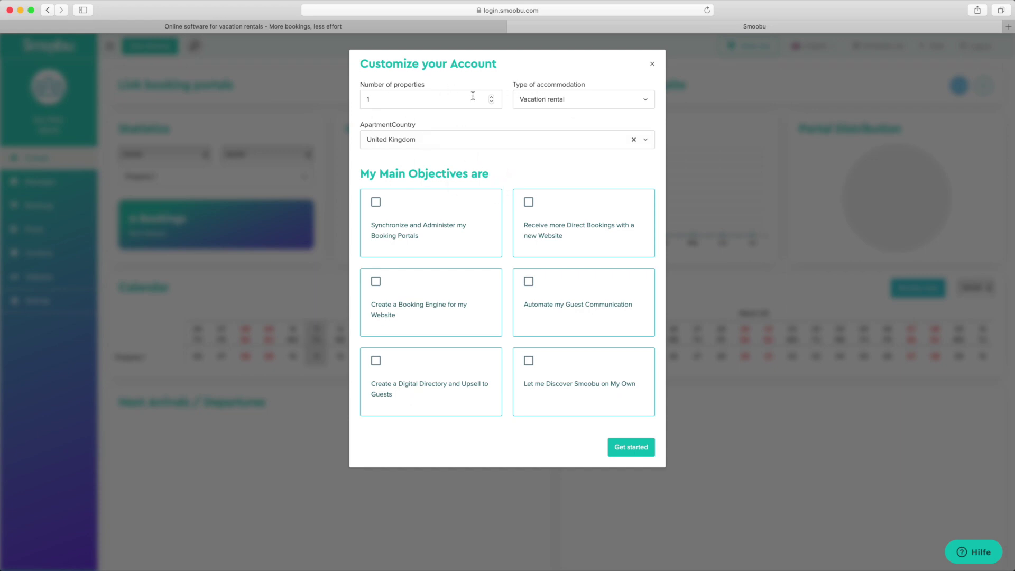
Set the account to 3 properties of type Serviced Apartments located in Germany.
left_click(491, 97)
left_click(647, 103)
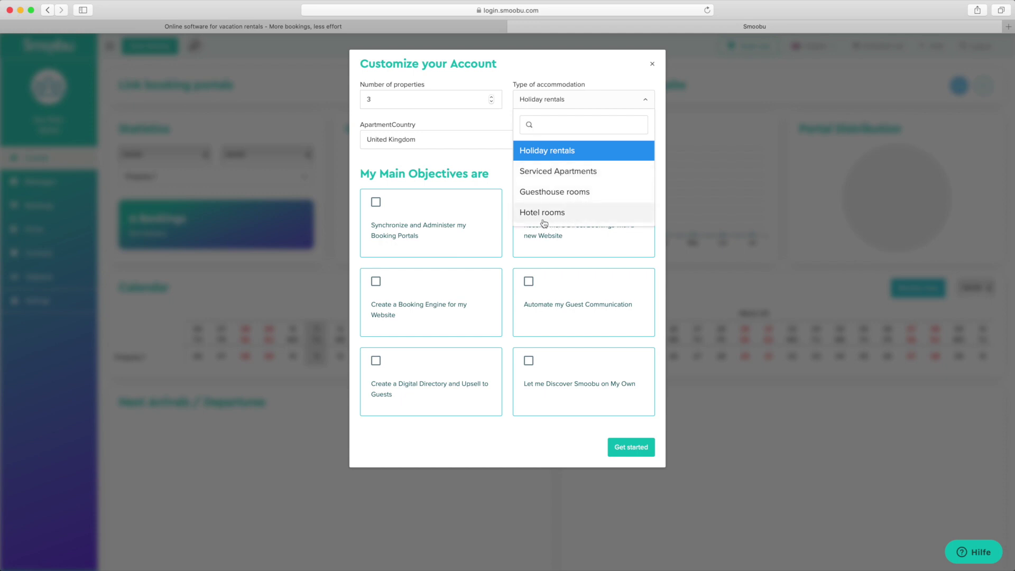
left_click(561, 175)
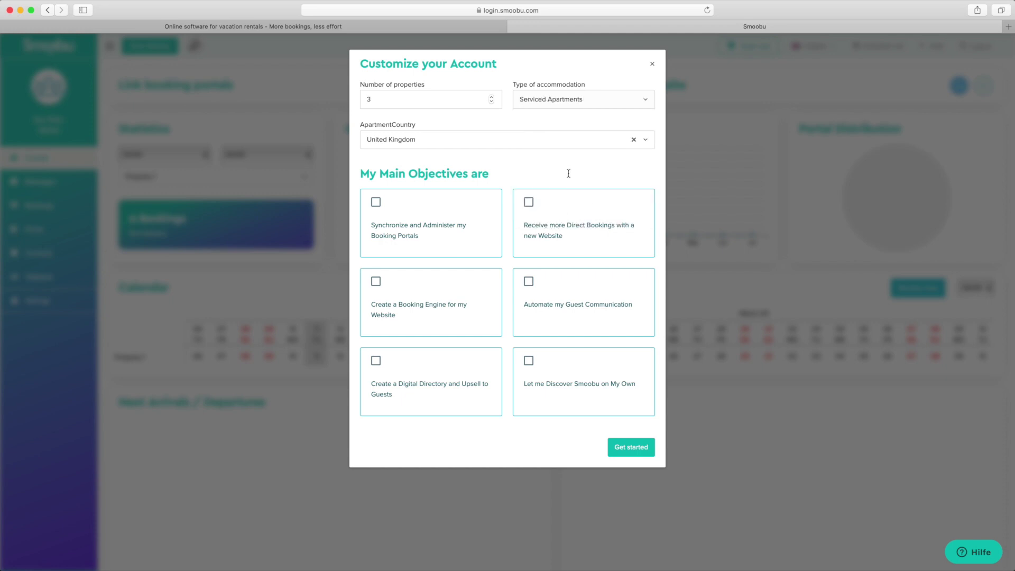
left_click(413, 141)
type("ger")
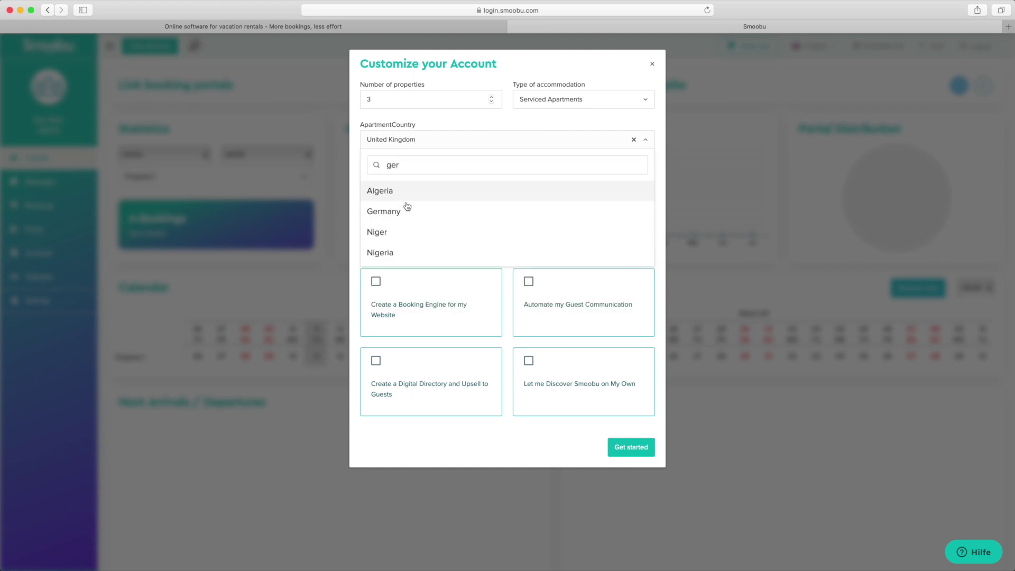
left_click(405, 211)
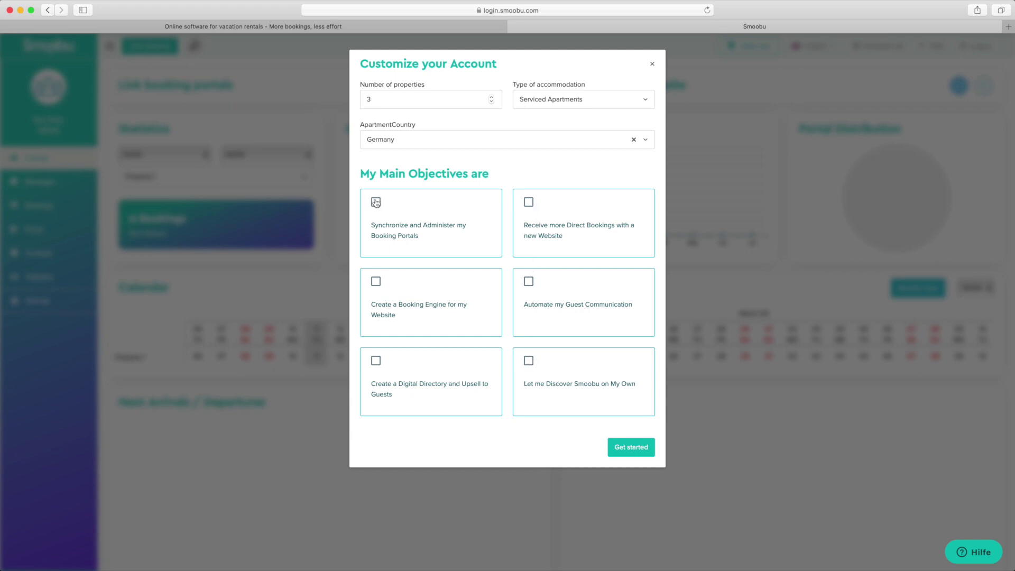
Choose portal sync, direct-booking website and booking engine objectives and finish customization.
left_click(376, 202)
left_click(528, 203)
left_click(376, 282)
left_click(637, 451)
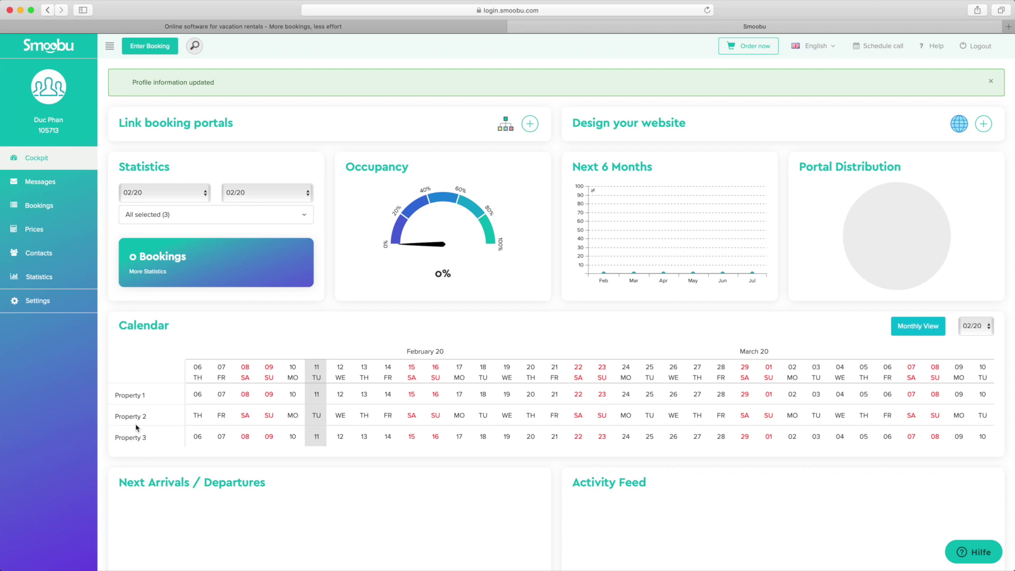
Rename Property 1 to 01_Komfortroom.
left_click(154, 394)
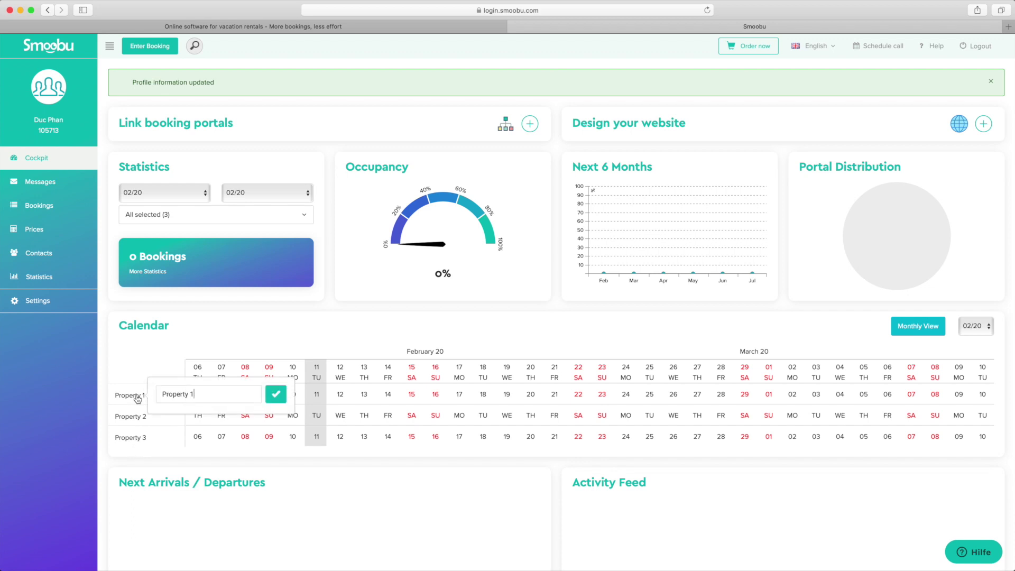
left_click_drag(199, 394, 150, 393)
type("01_Komfortroom")
left_click(274, 395)
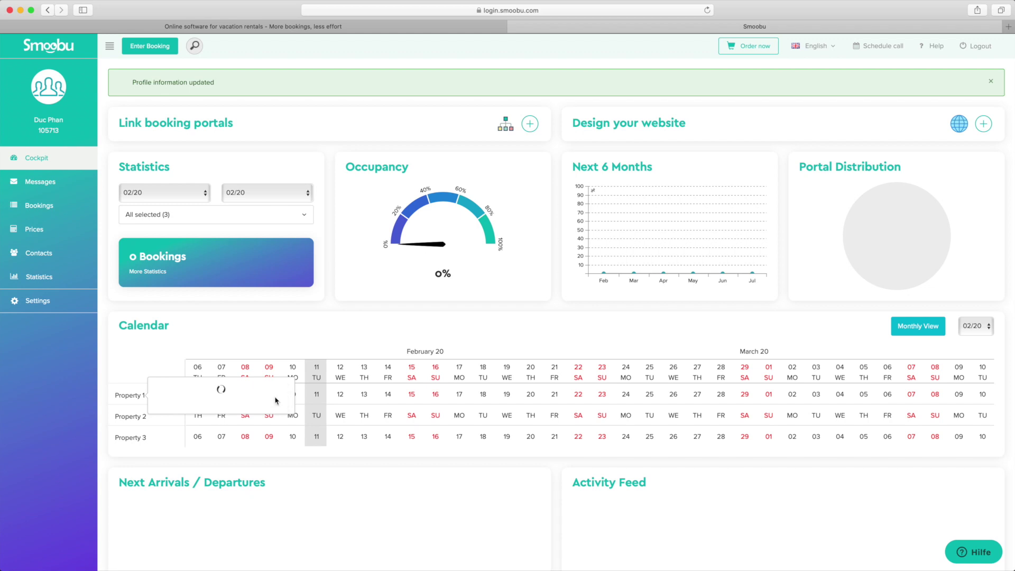
Rename Property 2 to 02_Smartroom.
mouse_move(140, 422)
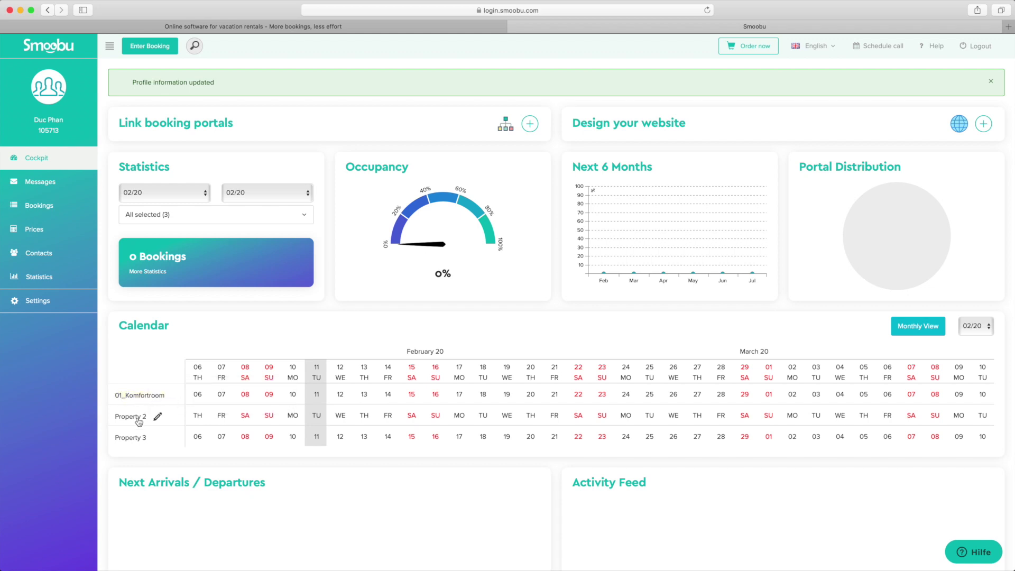
left_click(157, 417)
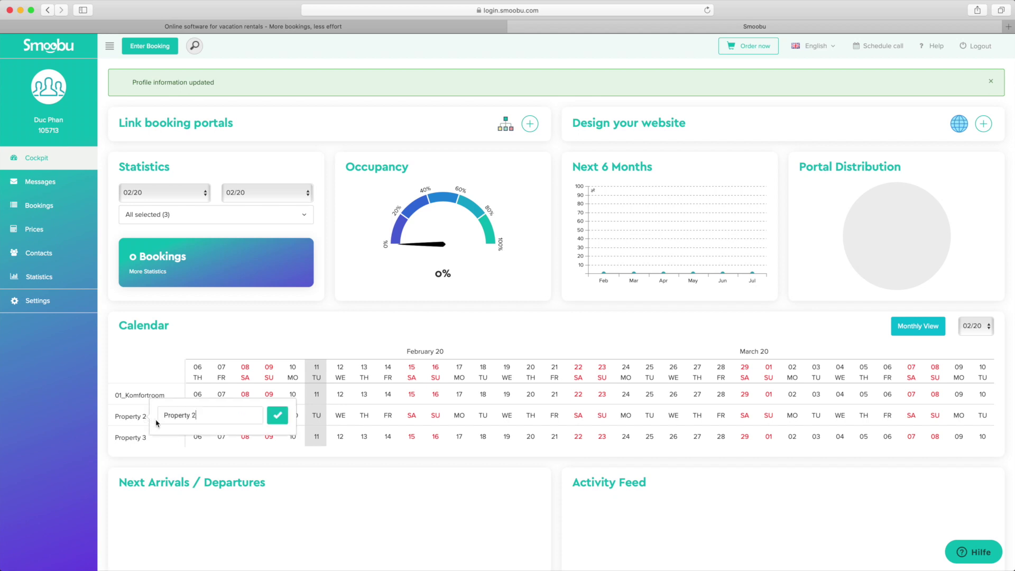
left_click_drag(198, 415, 152, 417)
type("02_Smartroom")
left_click(278, 415)
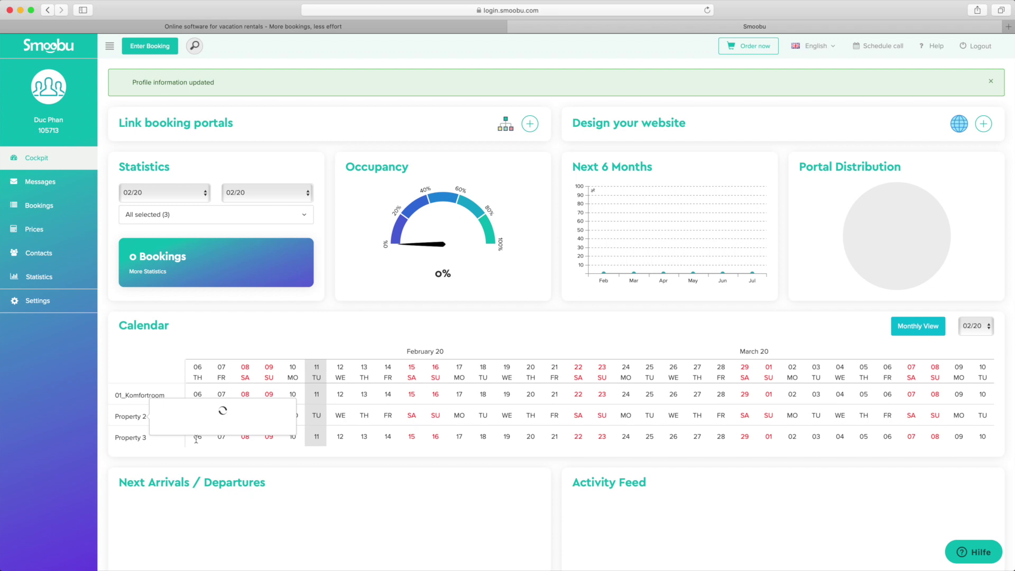
Rename Property 3 to 03_Flyingbedroom.
left_click(154, 438)
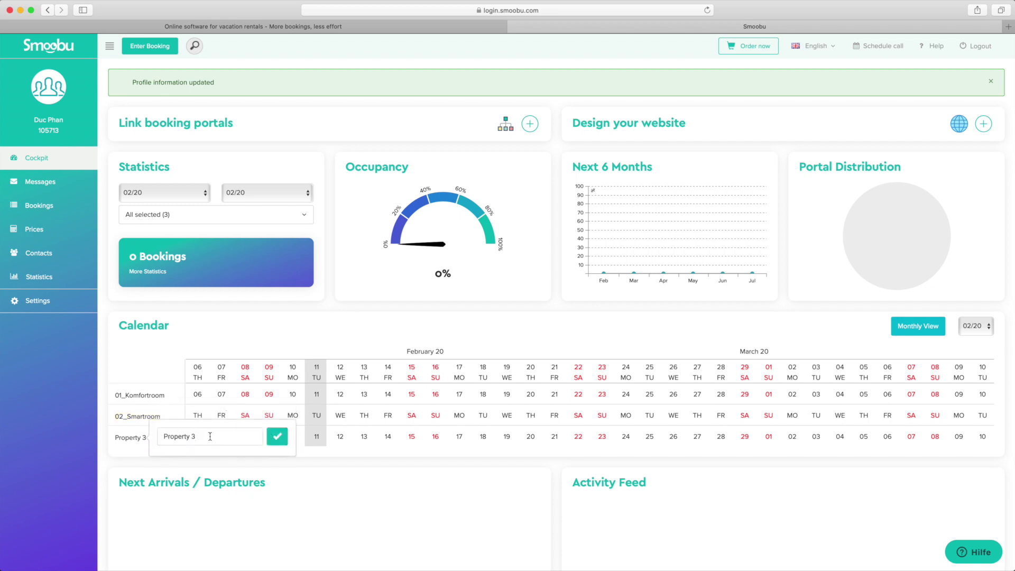
key("super+a")
type("03_Flyingbedroom")
left_click(276, 438)
scroll(259, 405, "down", 3)
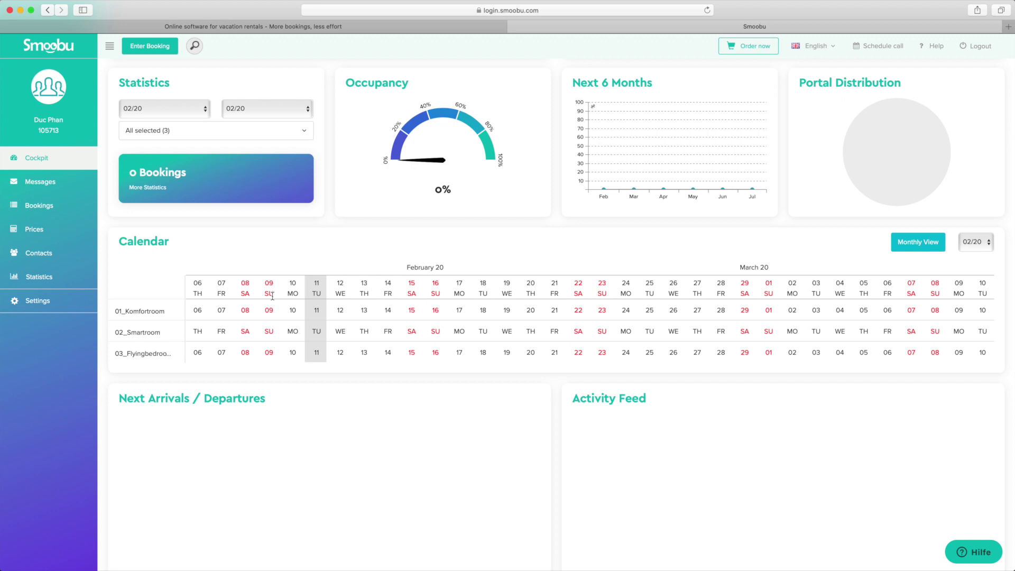
scroll(274, 300, "up", 3)
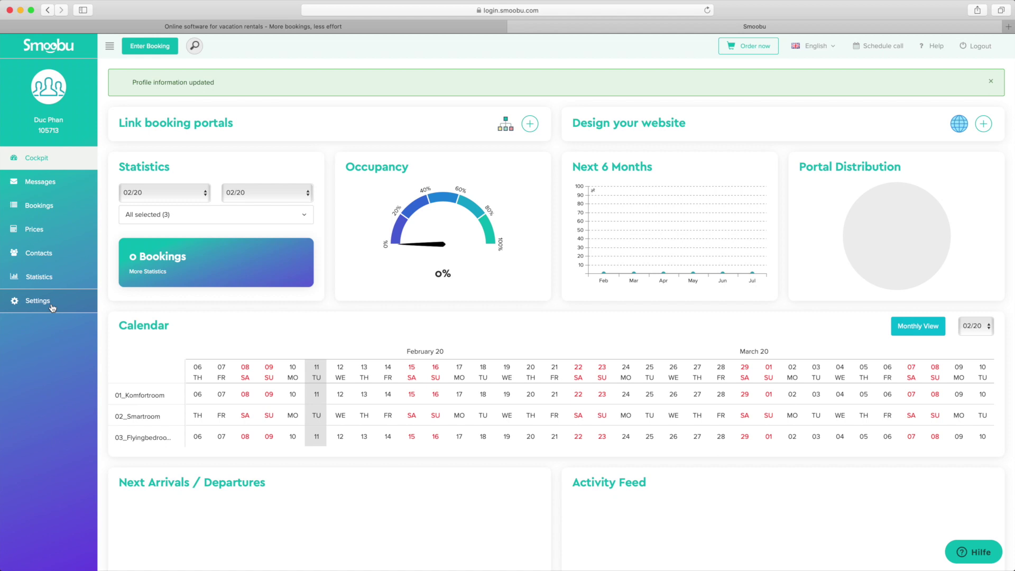
From the account settings, add Airbnb as a new booking portal.
left_click(52, 307)
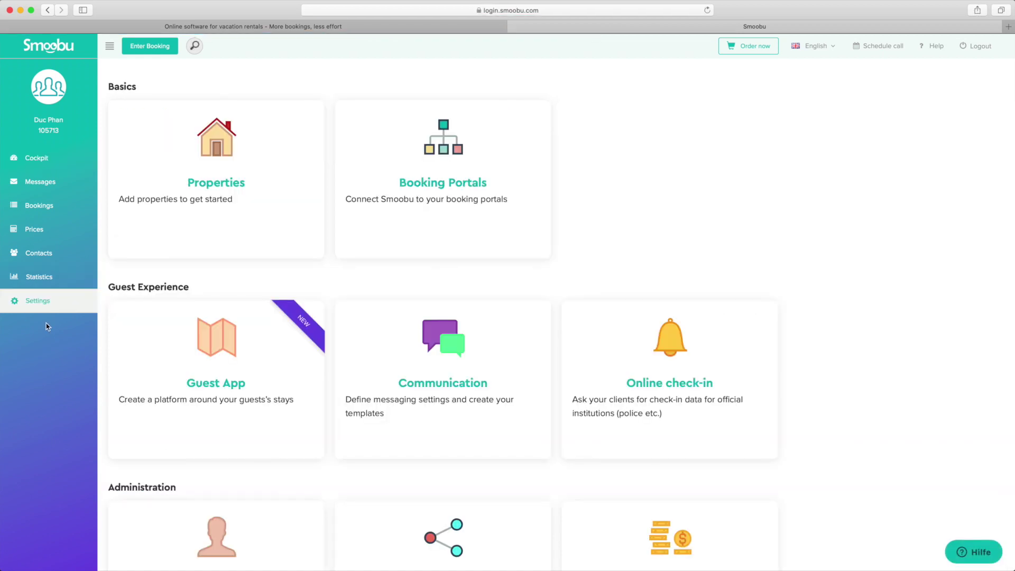
scroll(47, 324, "down", 2)
scroll(47, 324, "up", 2)
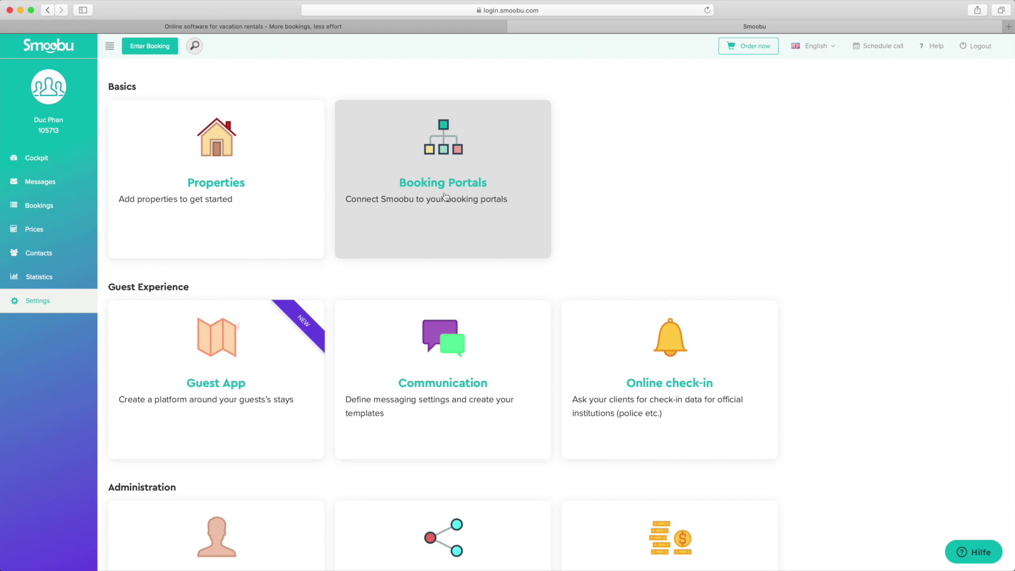
left_click(444, 197)
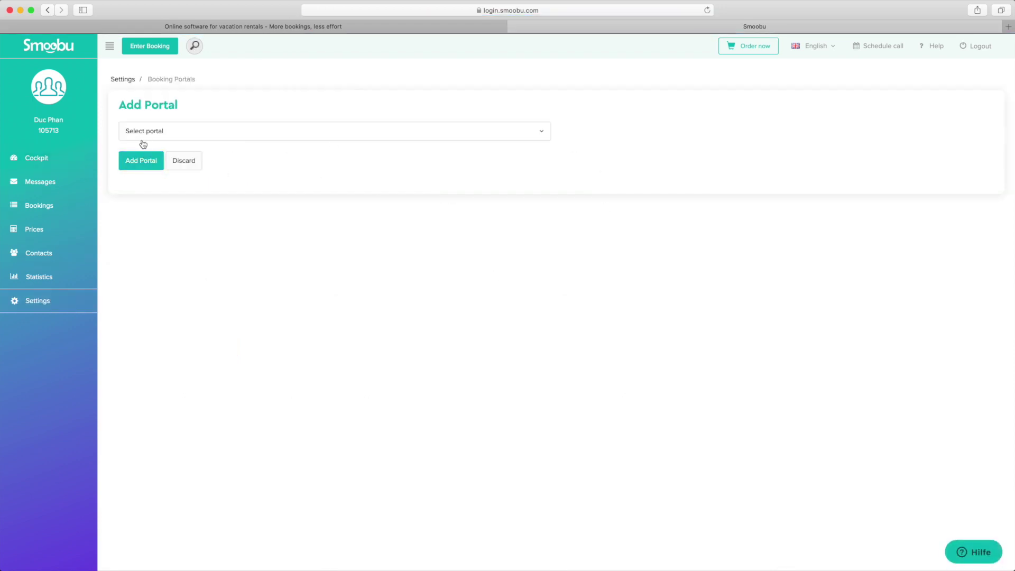
left_click(168, 134)
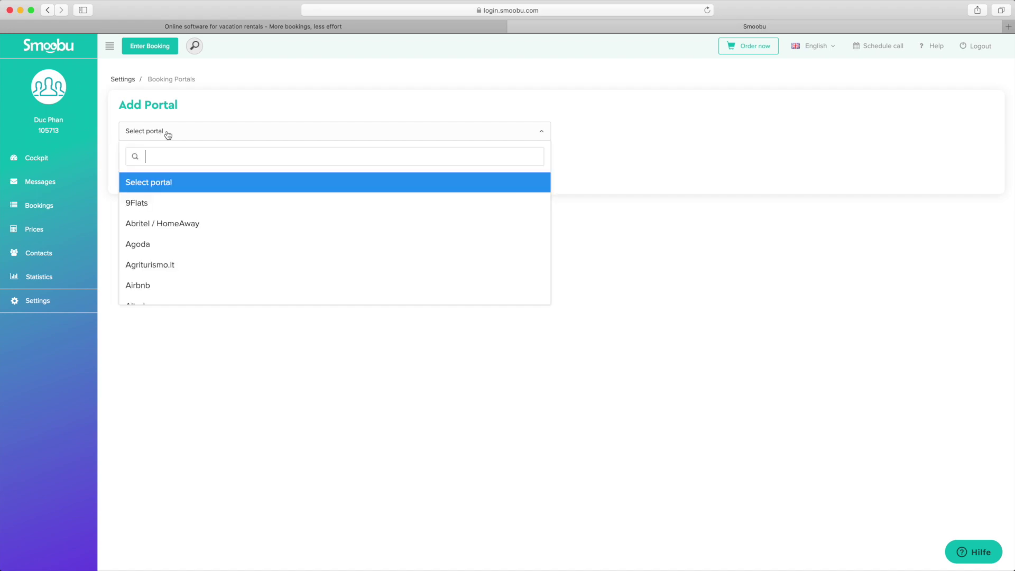
type("airbnb")
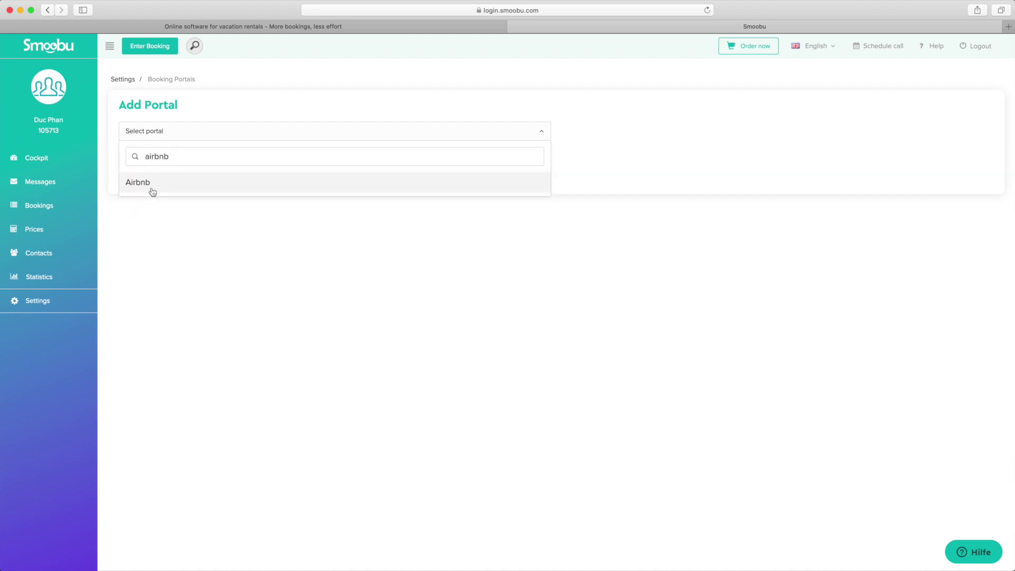
left_click(151, 188)
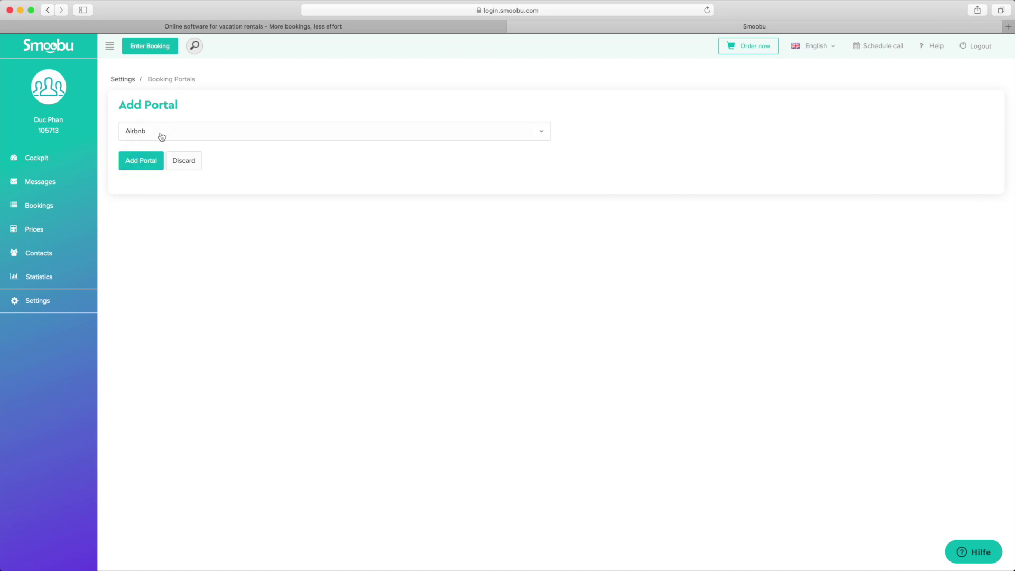
left_click(146, 167)
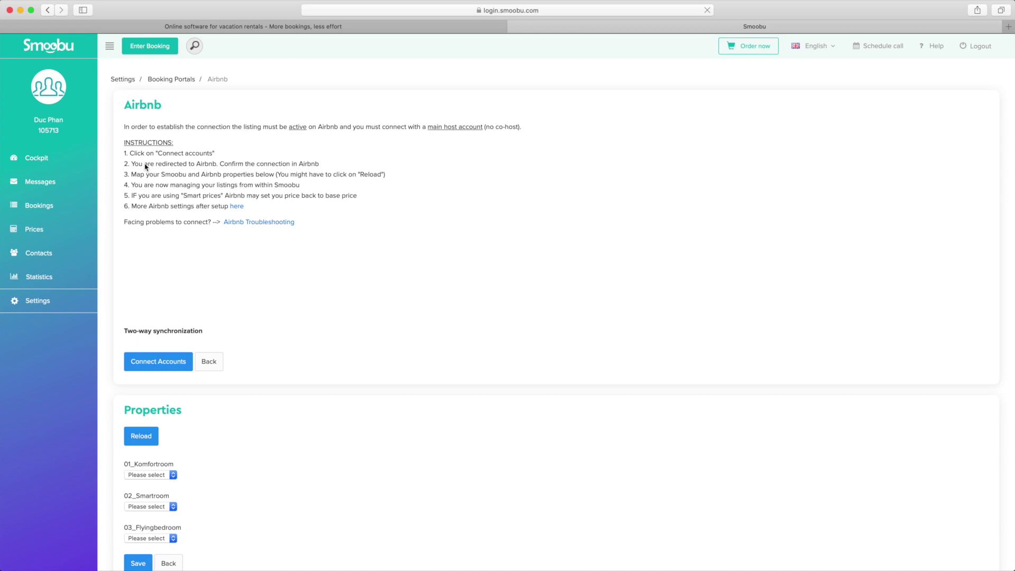
scroll(340, 278, "down", 2)
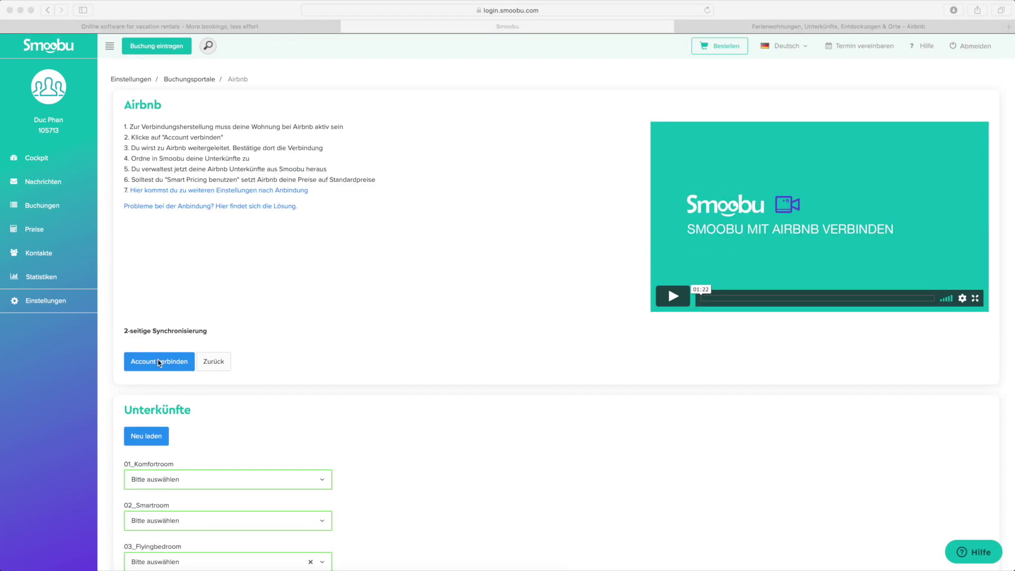
Begin connecting the Airbnb account and have the verification e-mail resent.
left_click(167, 366)
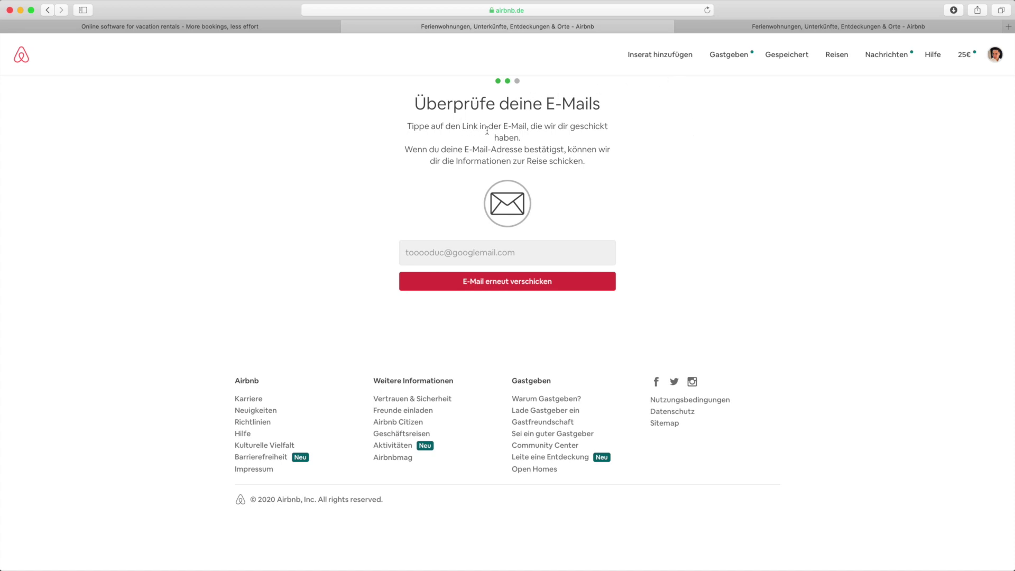
left_click_drag(535, 127, 522, 161)
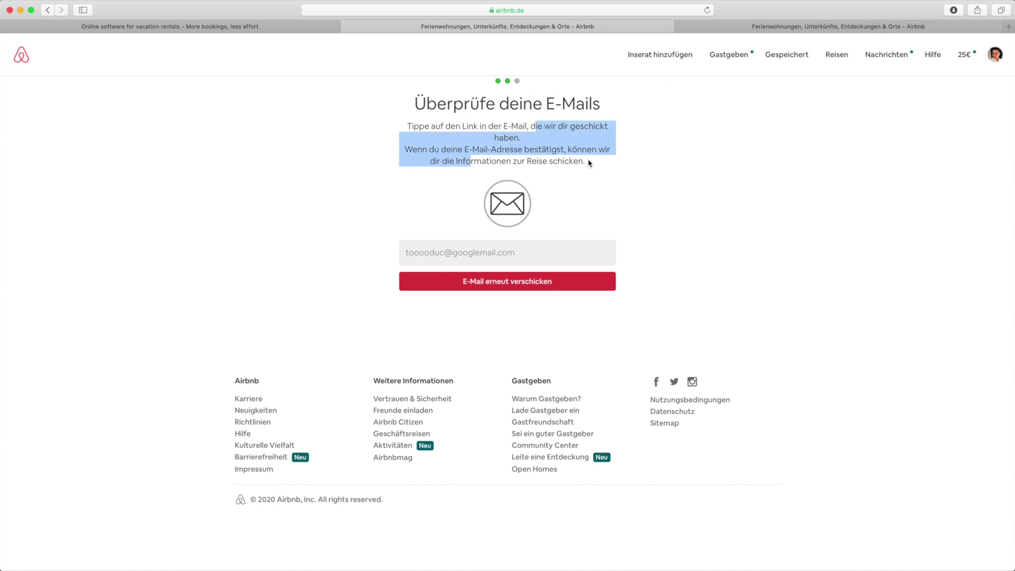
left_click(590, 164)
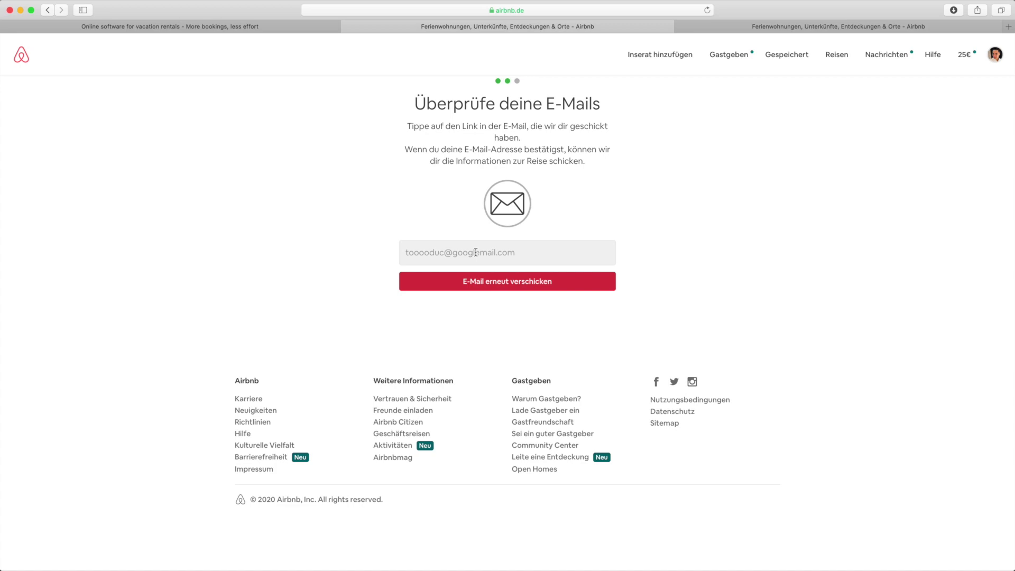
left_click_drag(432, 252, 452, 253)
left_click(521, 253)
left_click(489, 282)
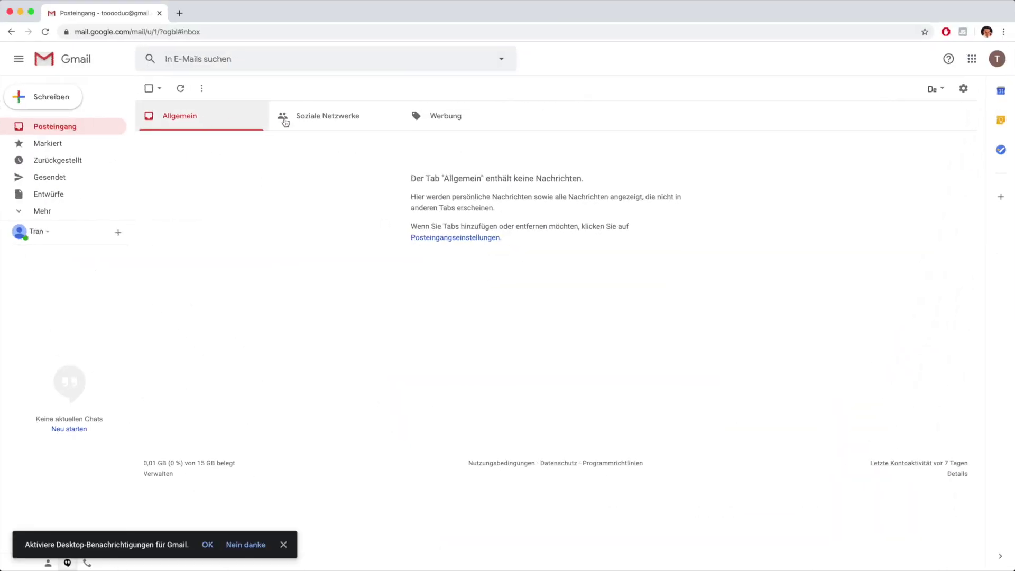
Find Airbnb's verification mail in Gmail's Promotions tab and confirm the e-mail address.
left_click(349, 120)
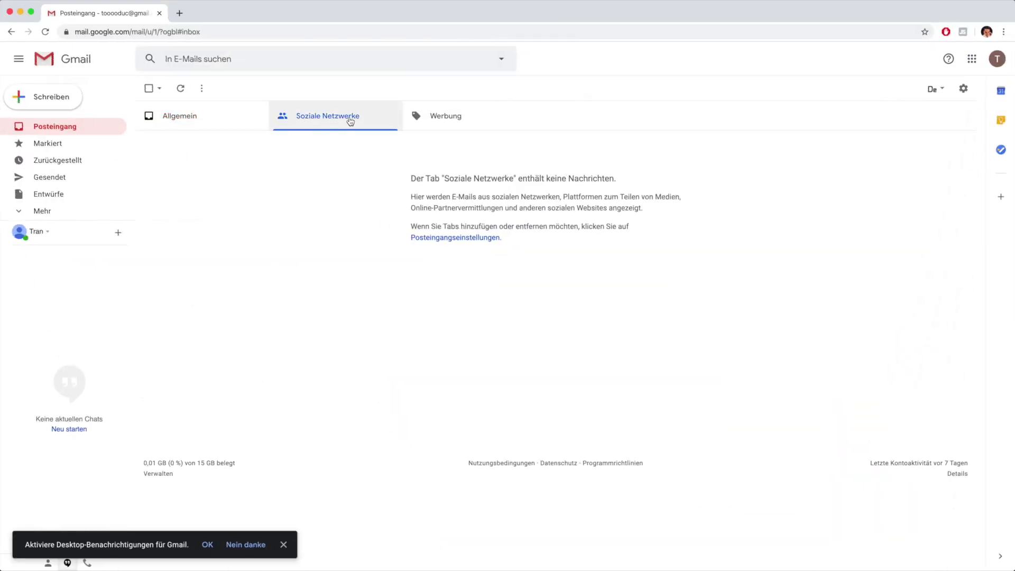
left_click(441, 117)
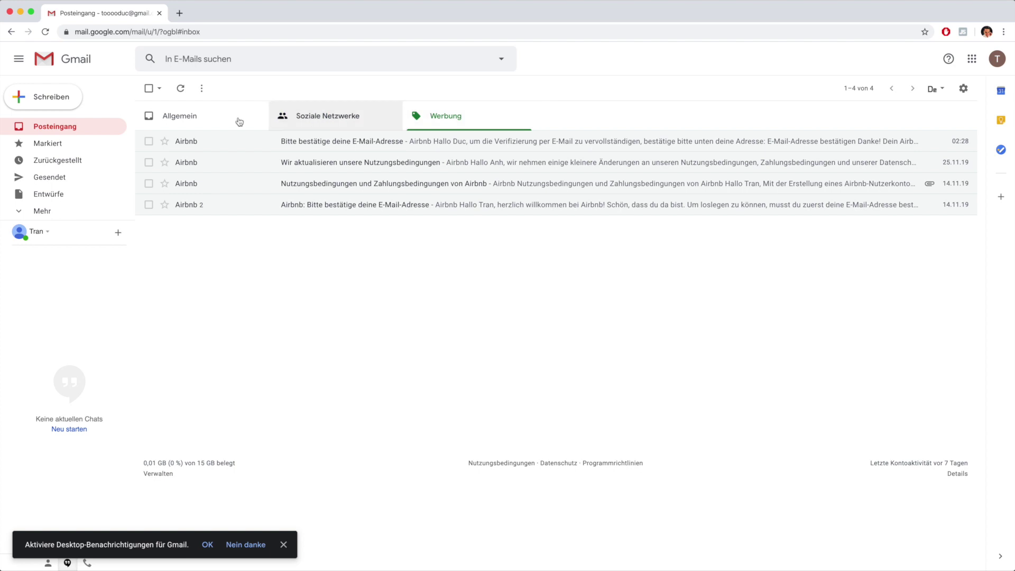
left_click(418, 140)
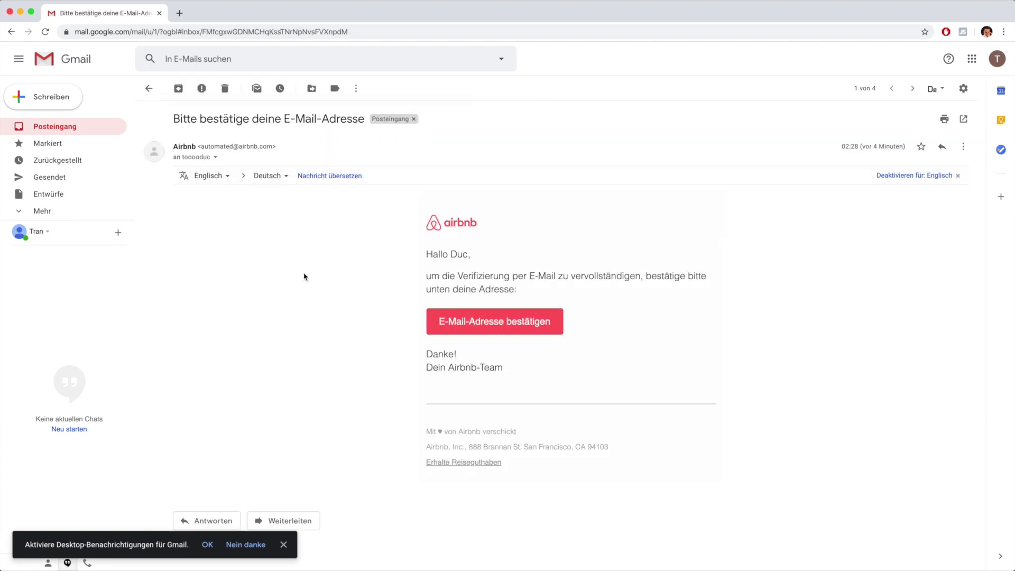
left_click(486, 322)
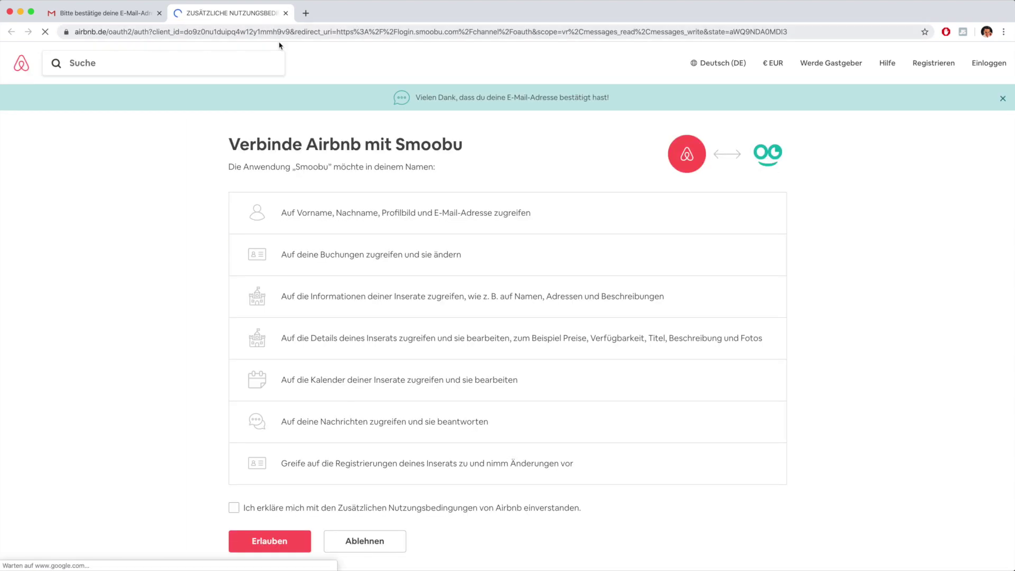
Accept Airbnb's additional terms of use and allow Smoobu to access the account.
scroll(180, 368, "down", 1)
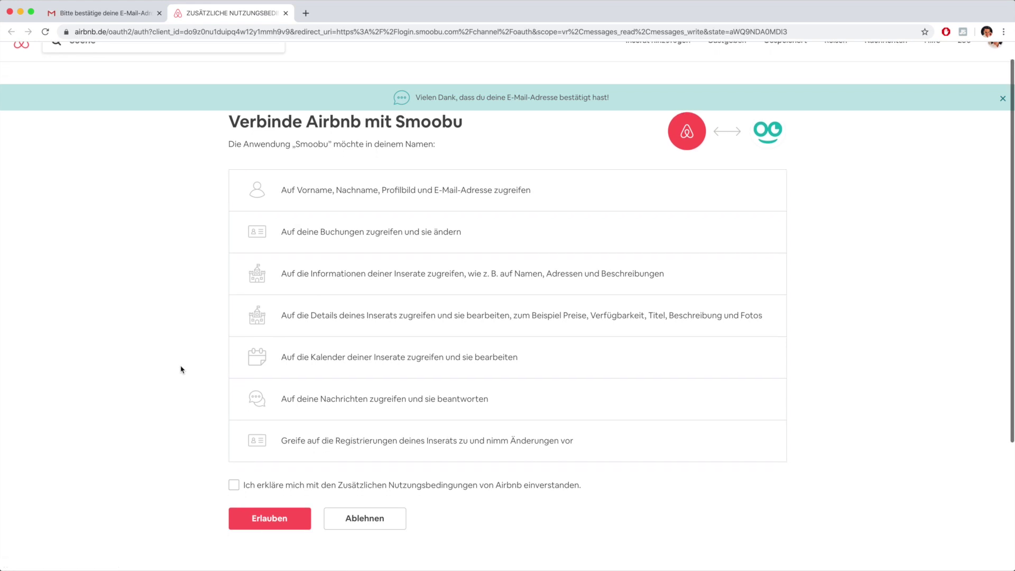
scroll(181, 369, "up", 1)
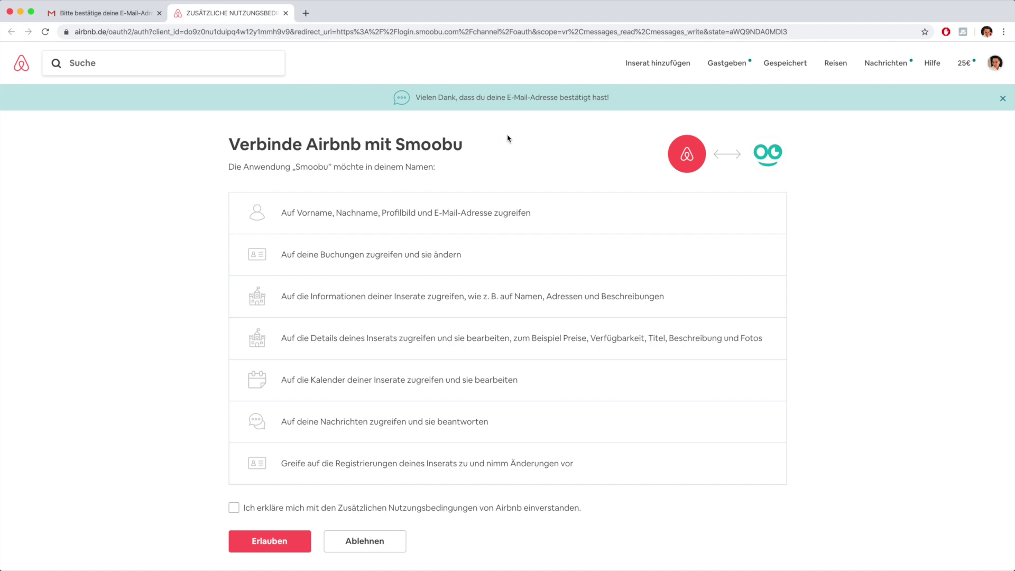
scroll(507, 138, "down", 1)
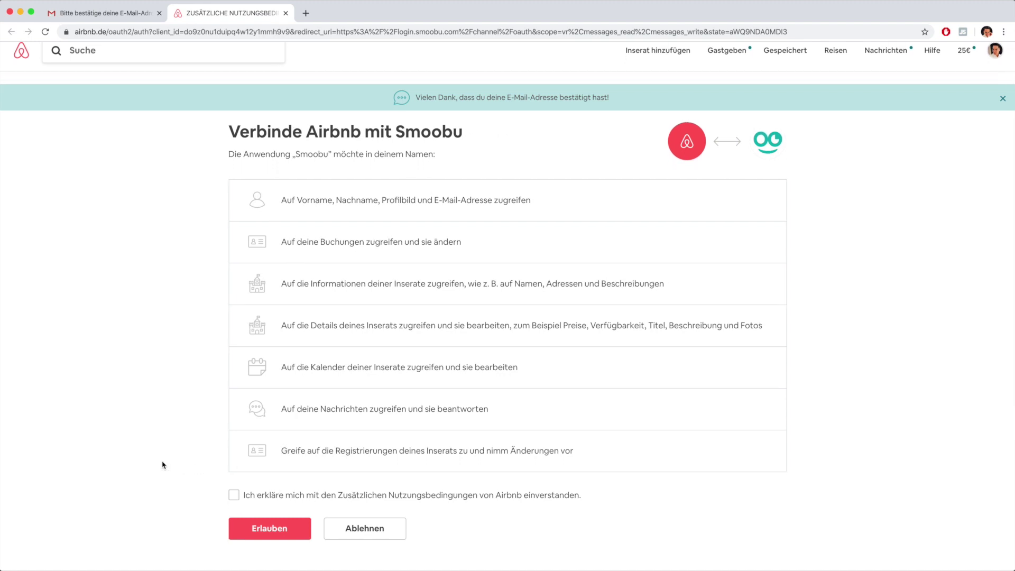
left_click(233, 495)
left_click(277, 536)
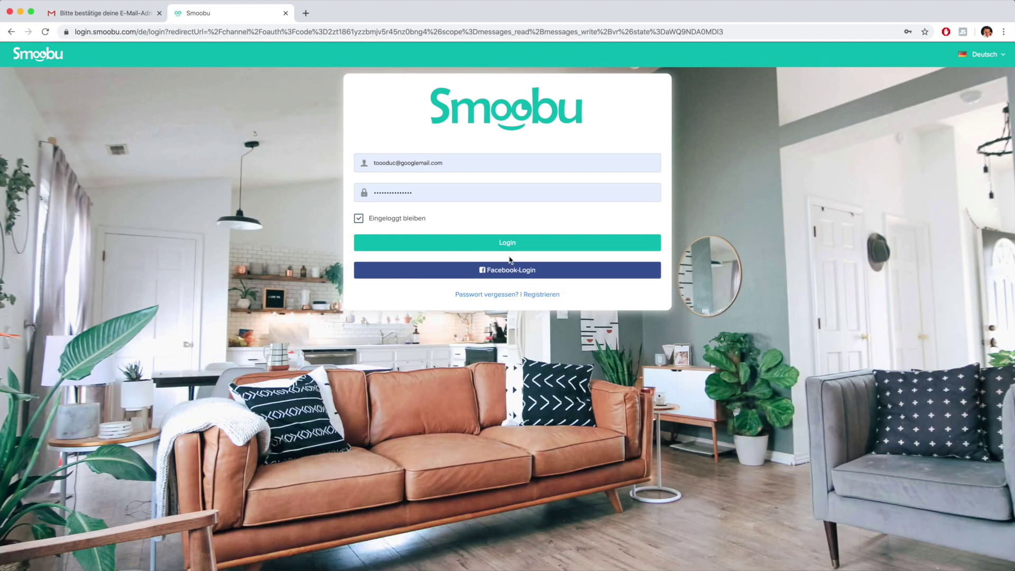
Correct the prefilled login e-mail, log in to Smoobu, and save the password in Chrome.
left_click(384, 161)
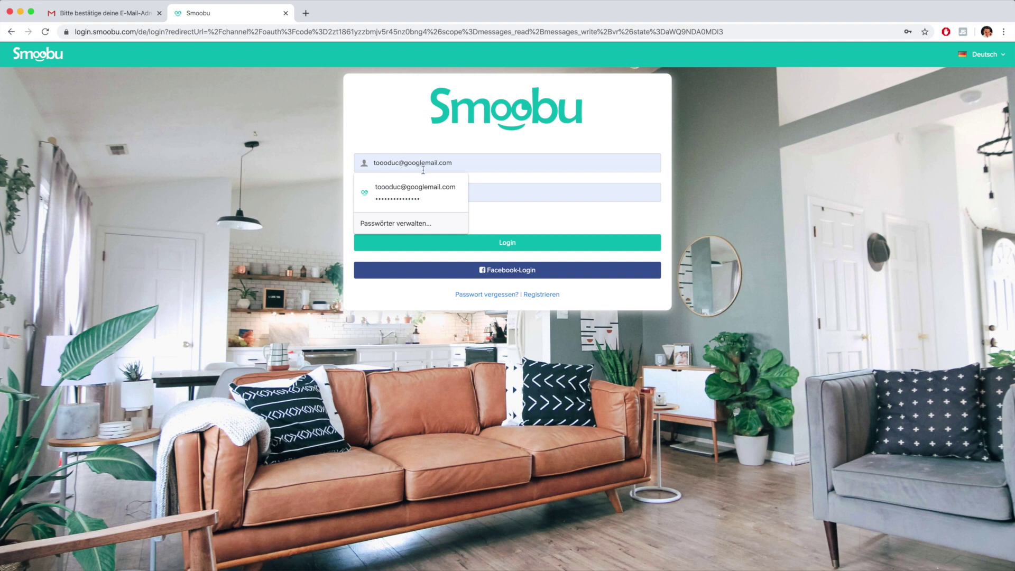
type("o")
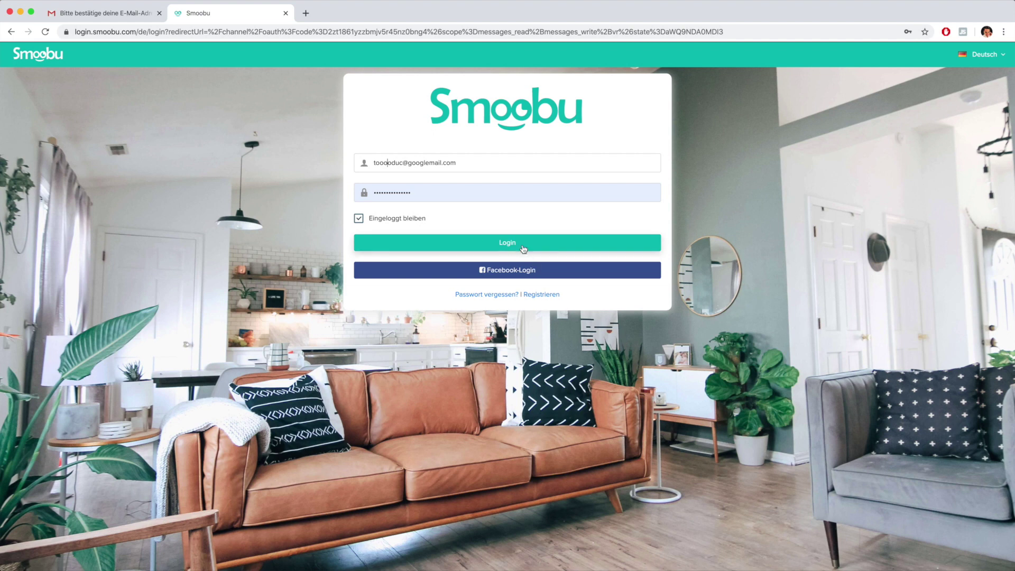
left_click(522, 248)
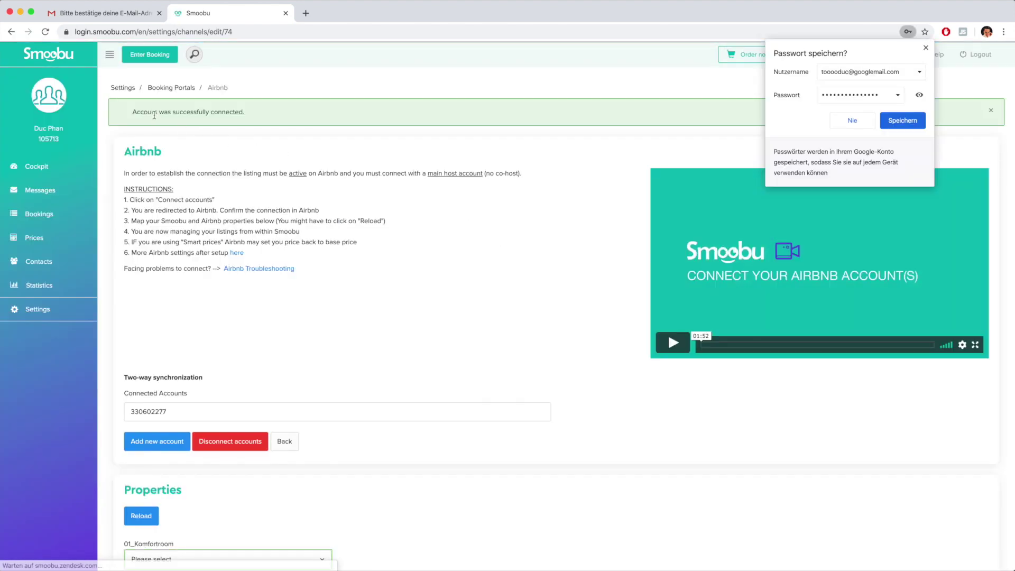
left_click(913, 122)
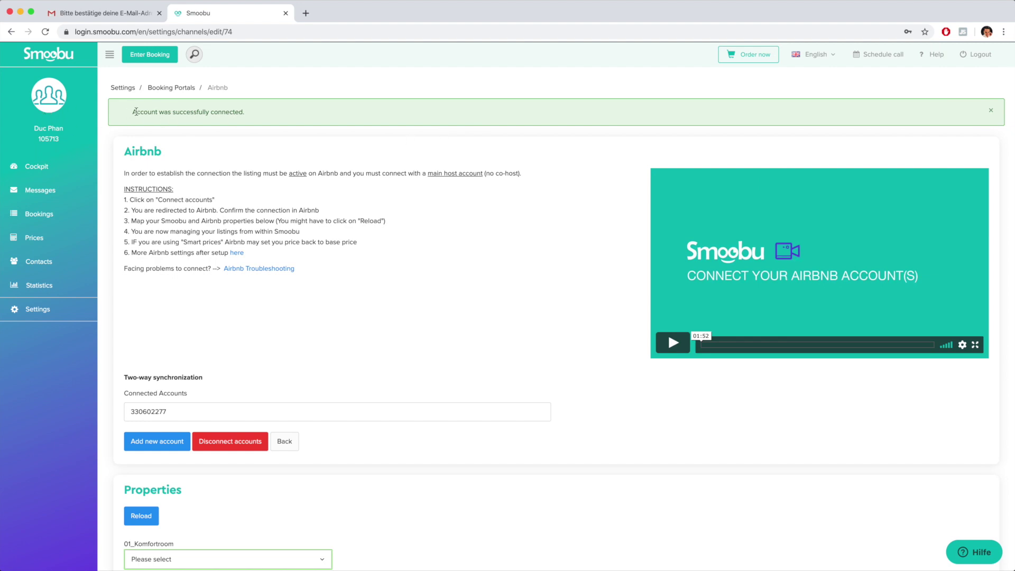
Review the successful connection message and the Airbnb account listed under two-way synchronization.
left_click_drag(136, 112, 249, 115)
left_click(261, 118)
scroll(421, 354, "down", 3)
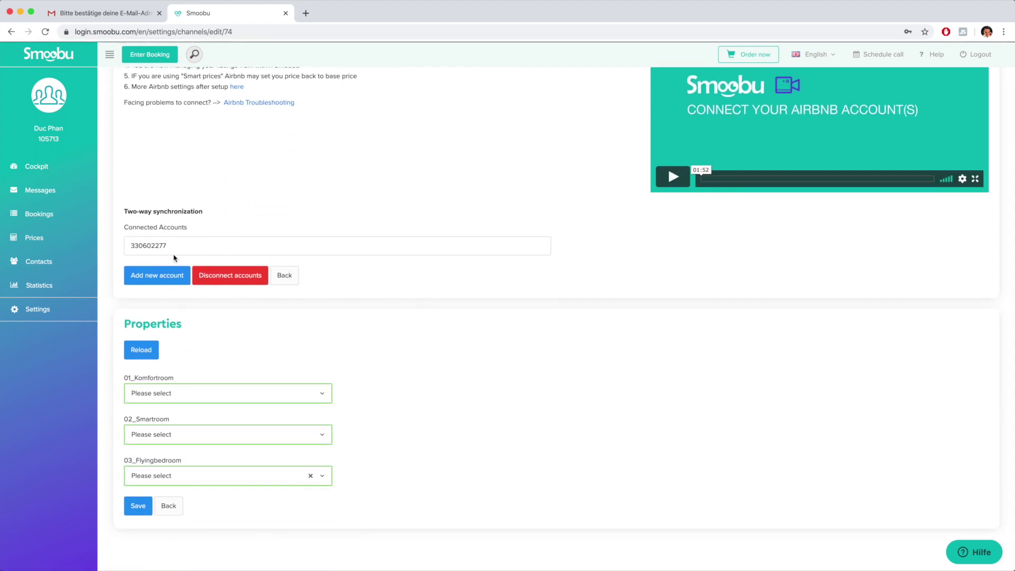
left_click_drag(132, 246, 165, 246)
left_click(431, 317)
scroll(588, 311, "up", 3)
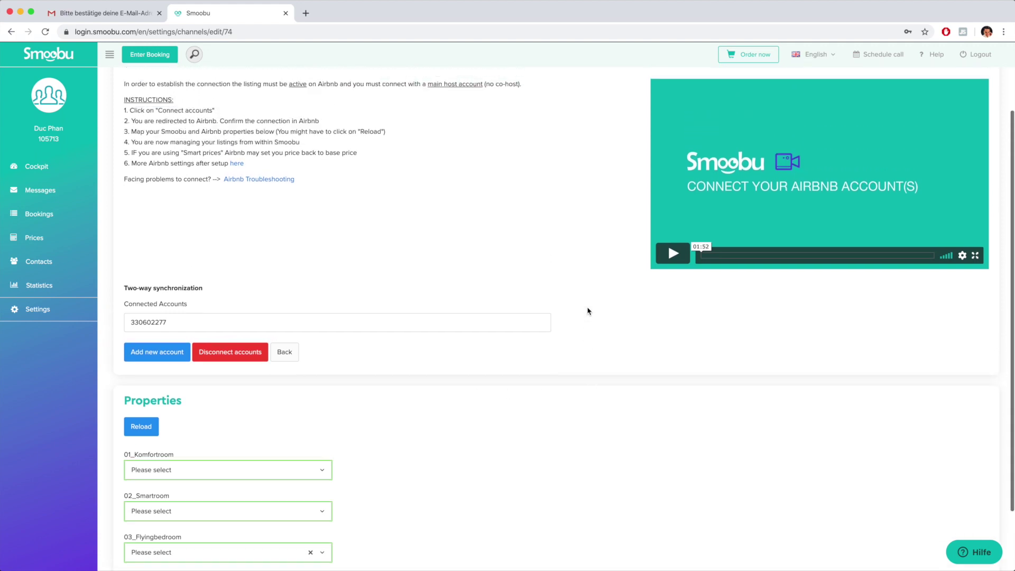
scroll(588, 311, "down", 3)
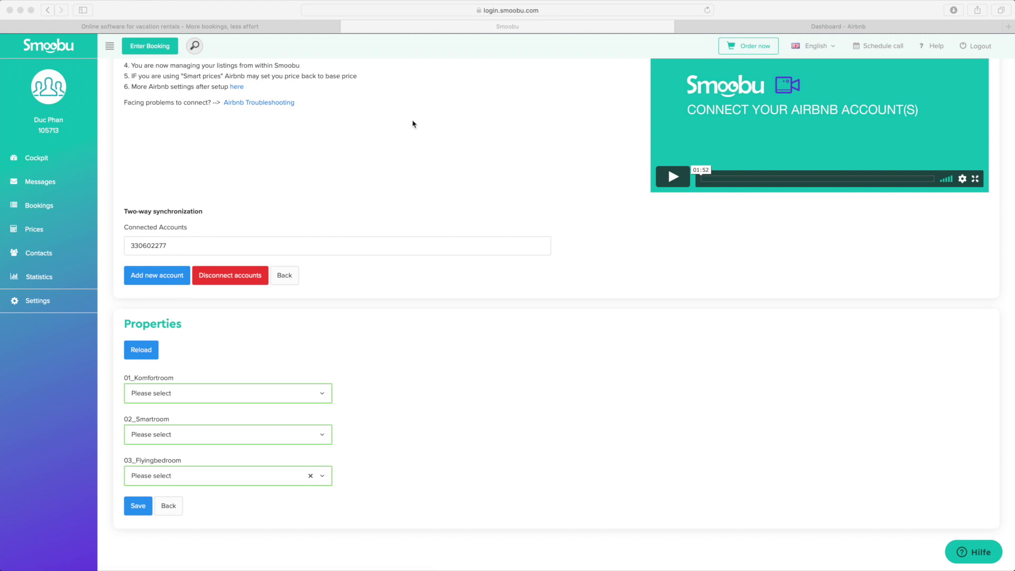
Refresh Airbnb listings, map 01_Komfortroom, 02_Smartroom, 03_Flyingbedroom to their matching listings, and save.
left_click(707, 11)
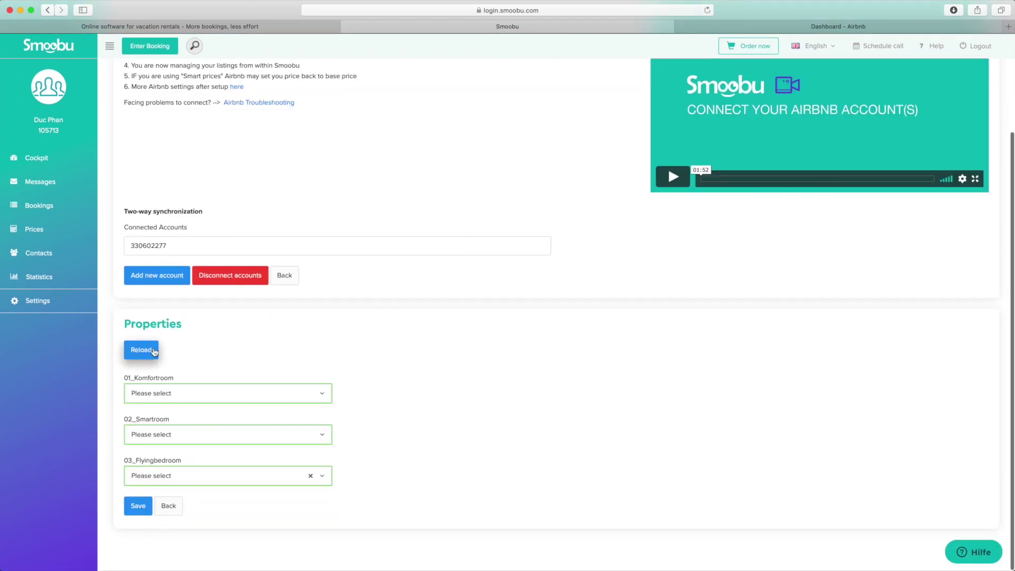
left_click(153, 353)
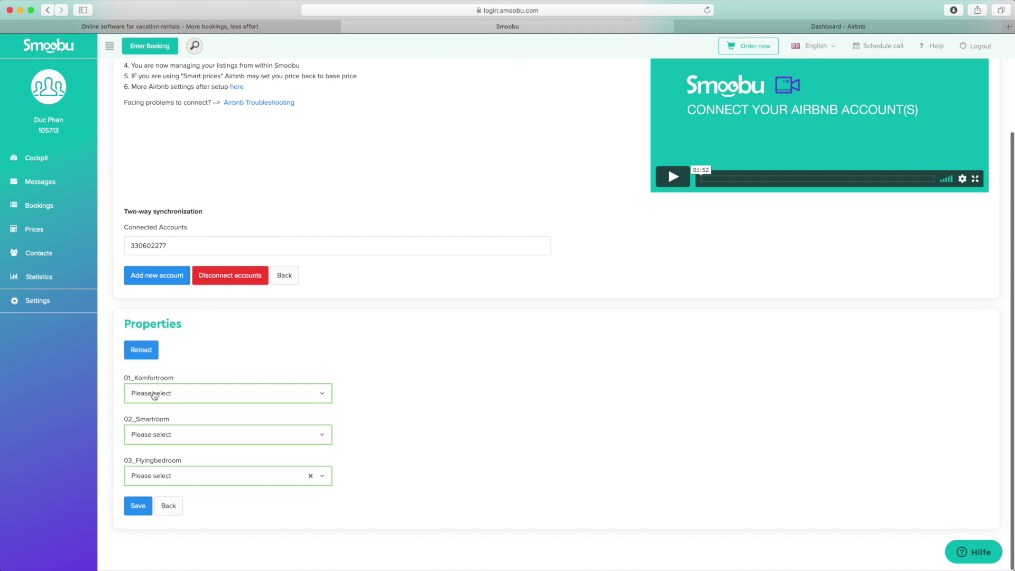
left_click(150, 396)
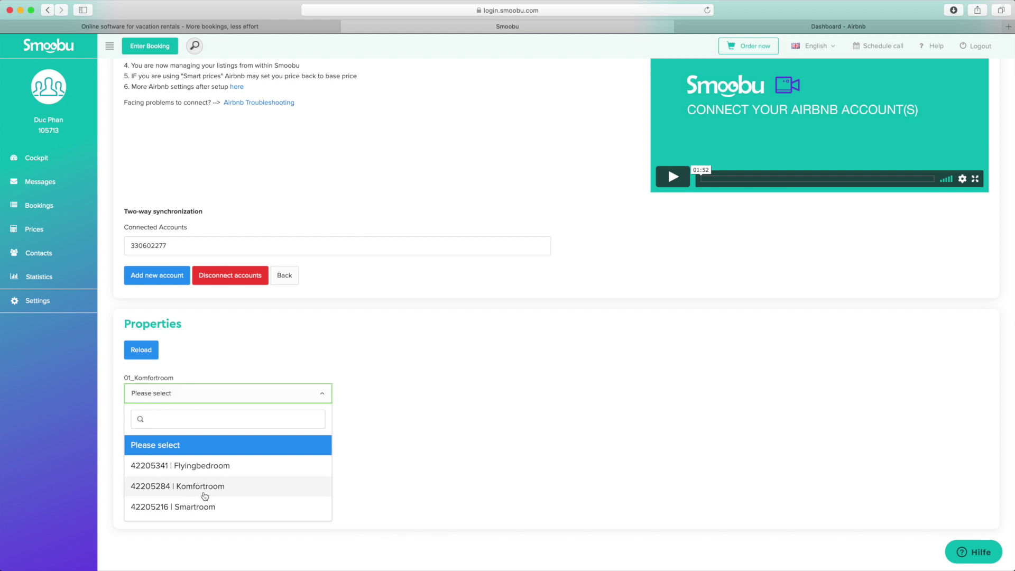
left_click(199, 492)
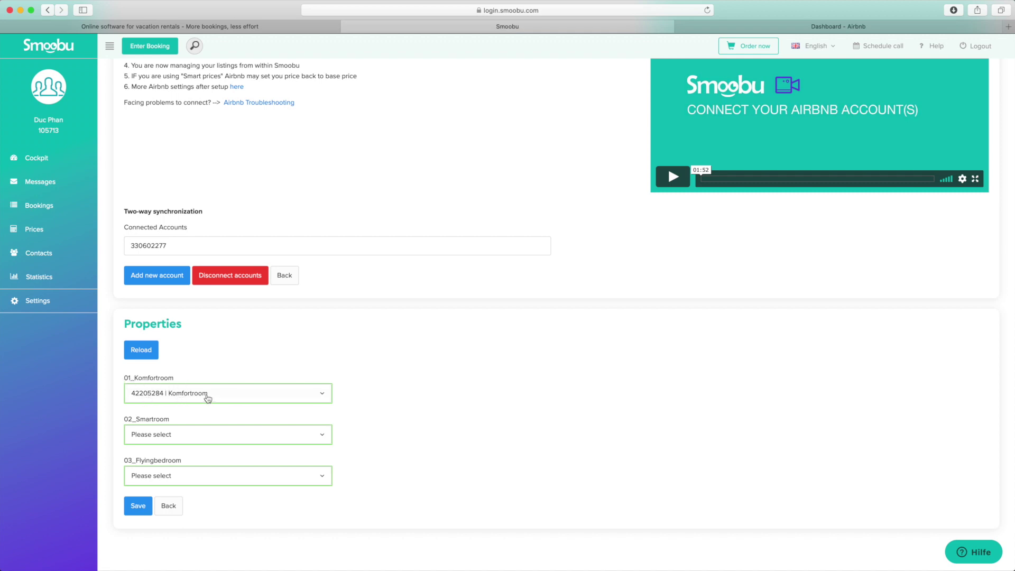
scroll(374, 455, "down", 1)
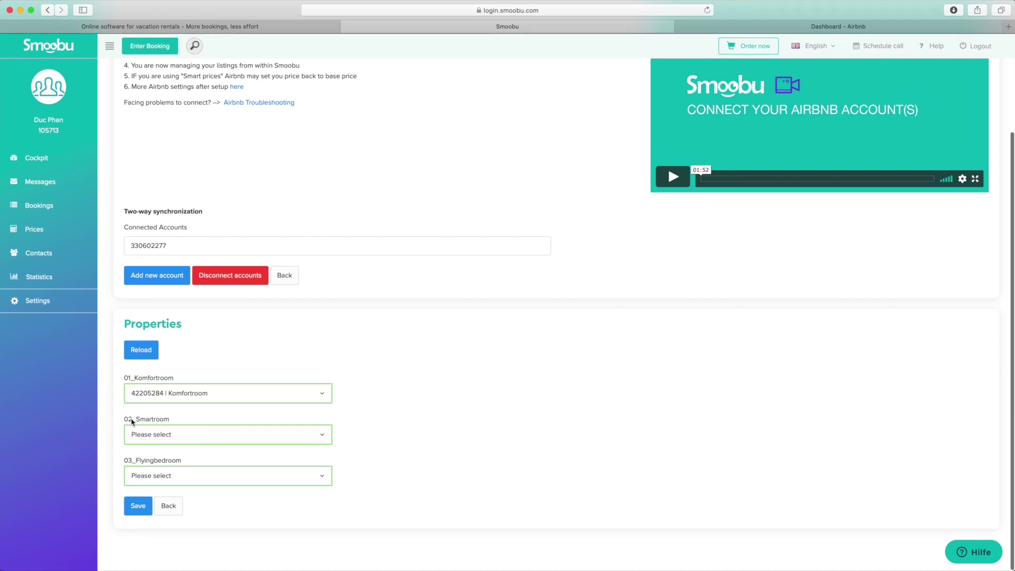
left_click(144, 434)
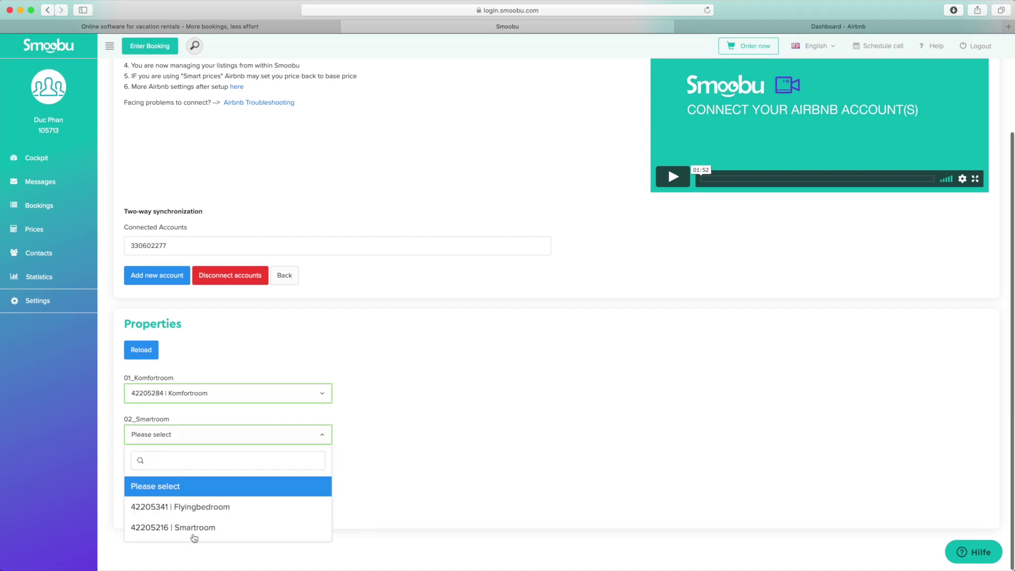
left_click(185, 527)
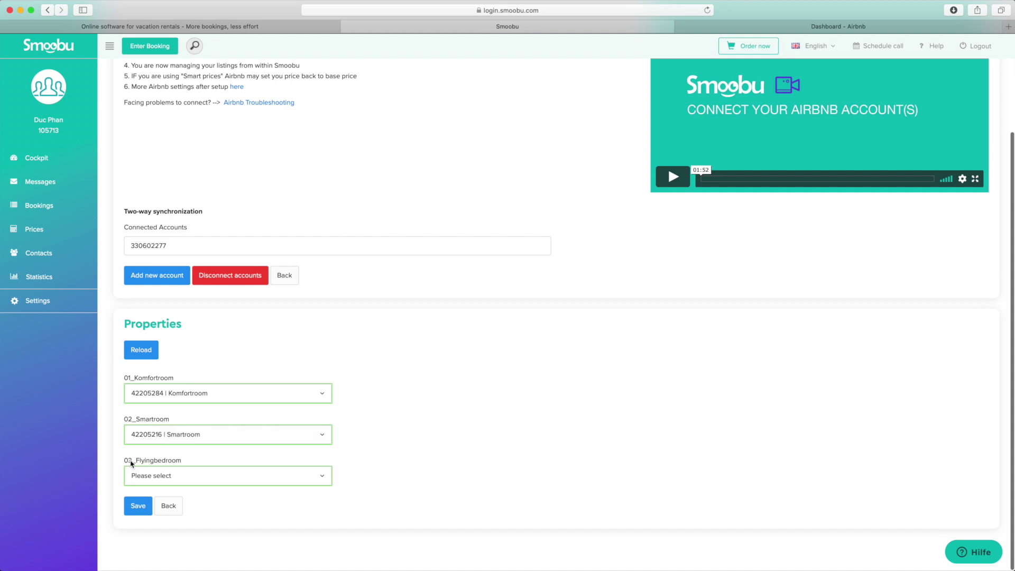
left_click(165, 477)
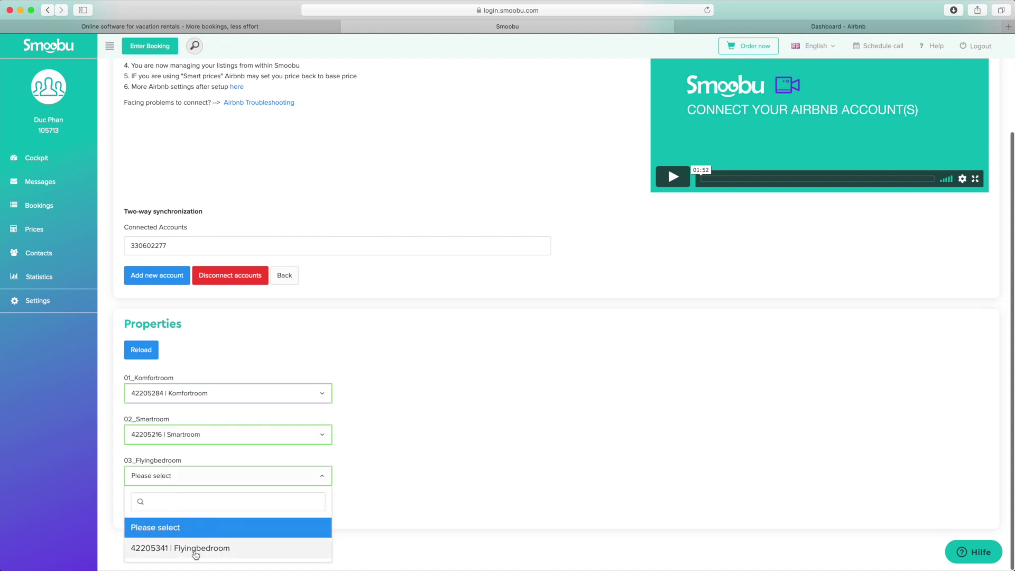
left_click(196, 549)
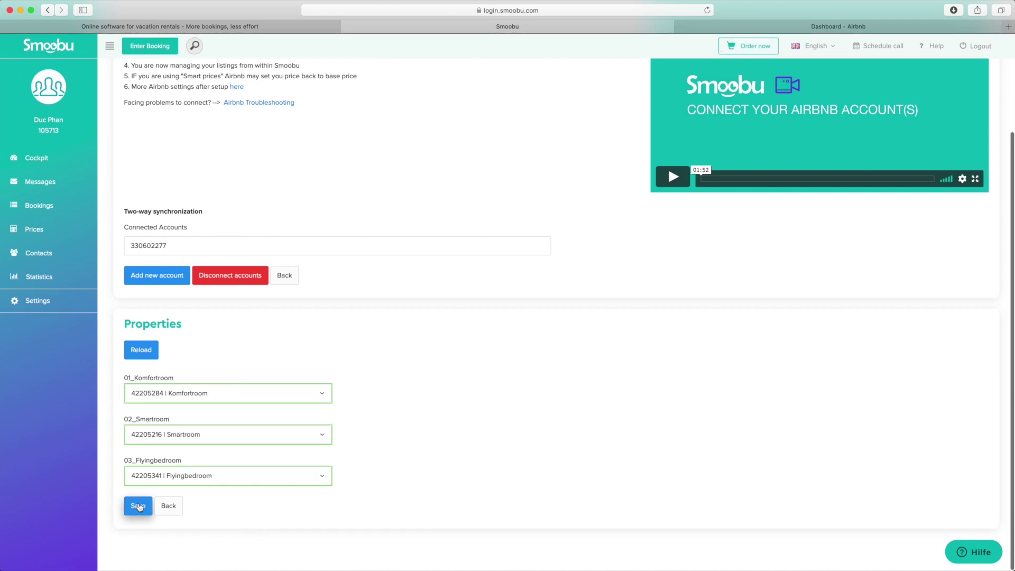
left_click(138, 506)
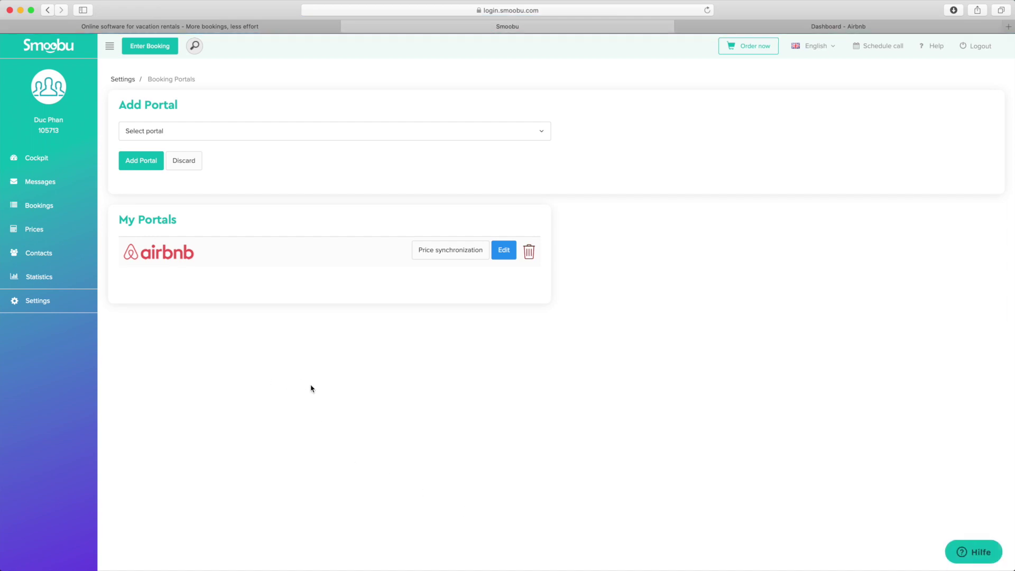
Search the portal list for 'book' and add Booking.com as a portal.
left_click(225, 135)
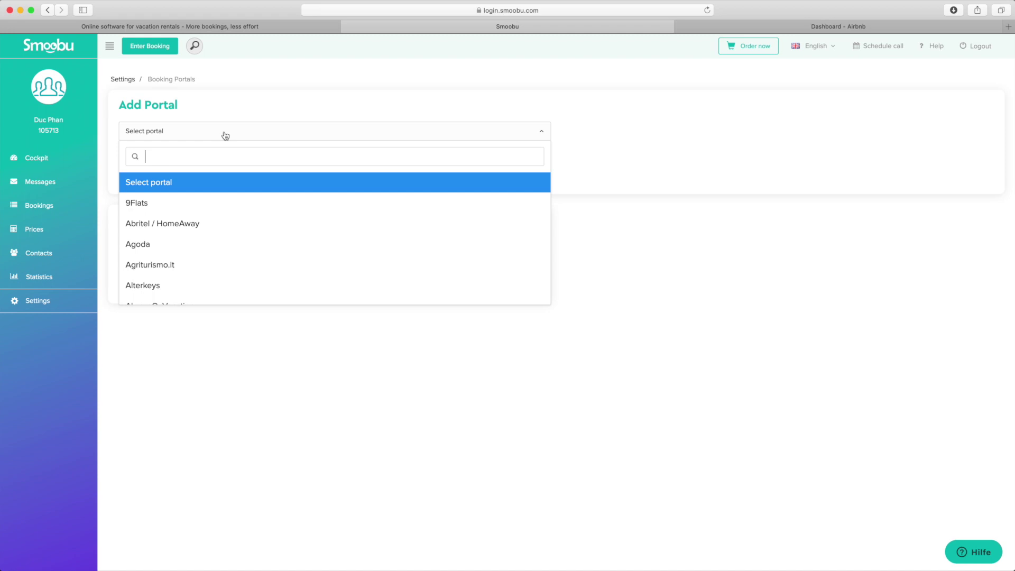
type("booki")
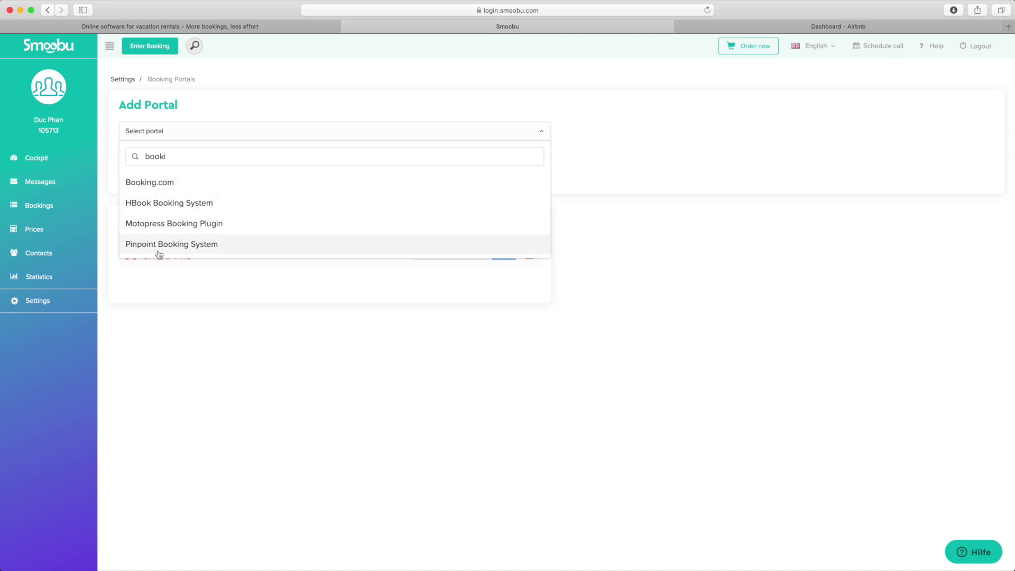
left_click(169, 183)
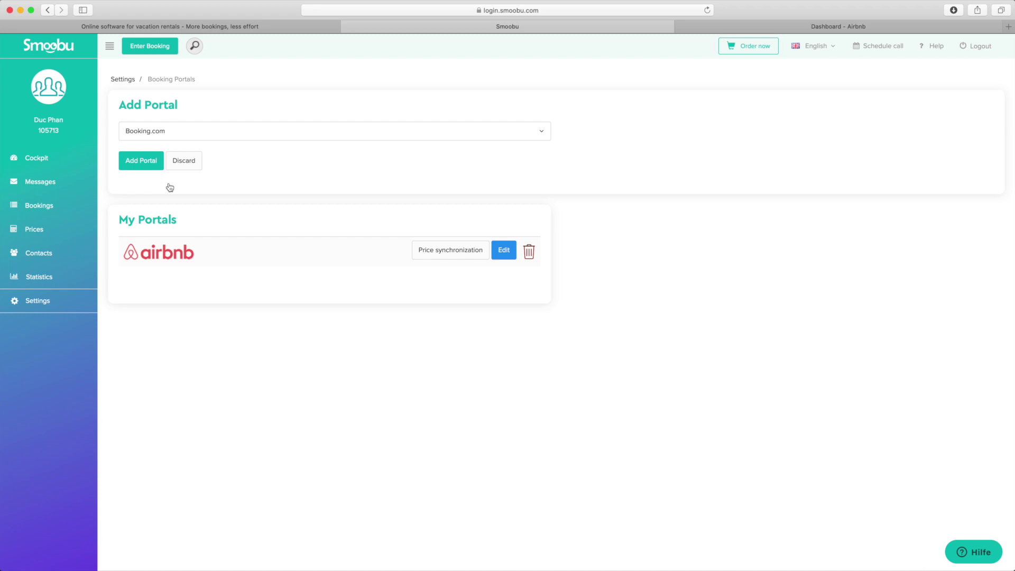
left_click(142, 164)
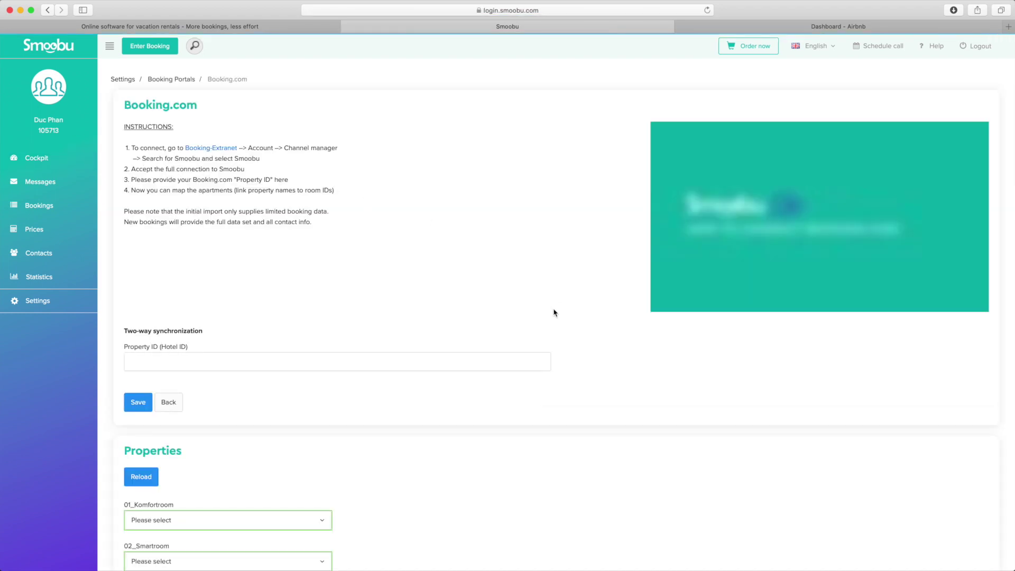
Scroll down the Booking.com setup page, which asks for the Property ID and mapping.
scroll(453, 268, "down", 5)
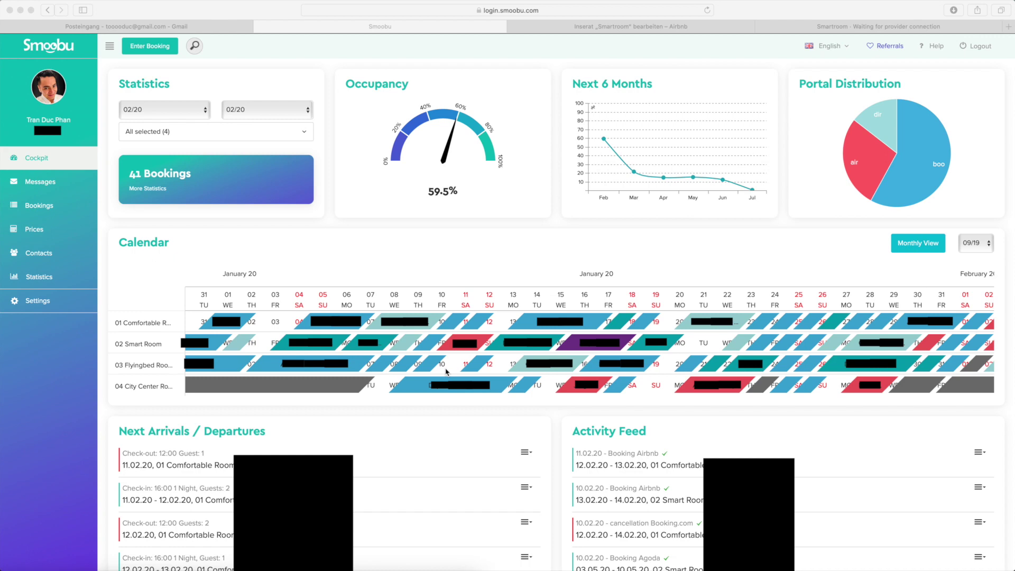
left_click(468, 369)
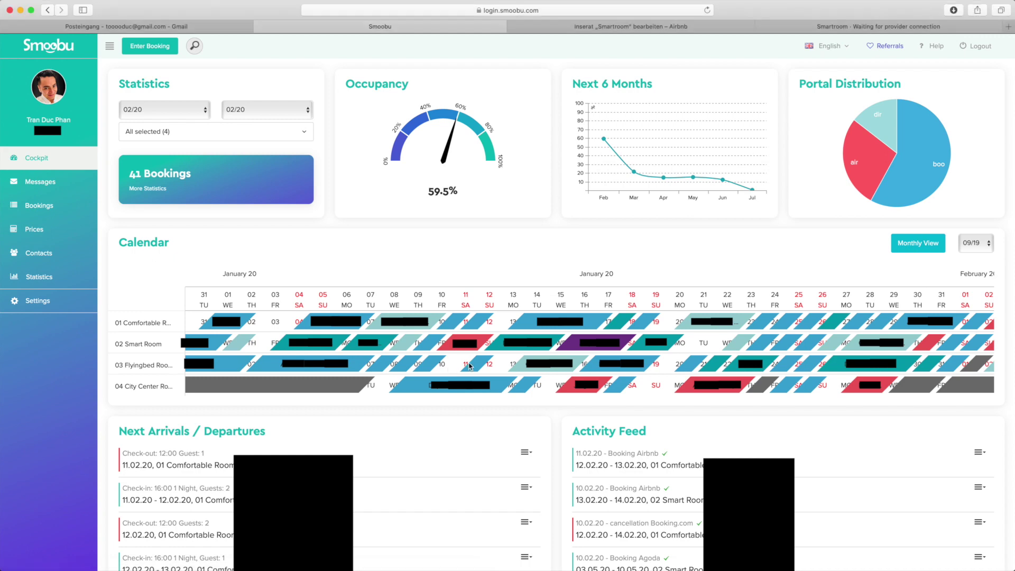
left_click_drag(451, 370, 458, 365)
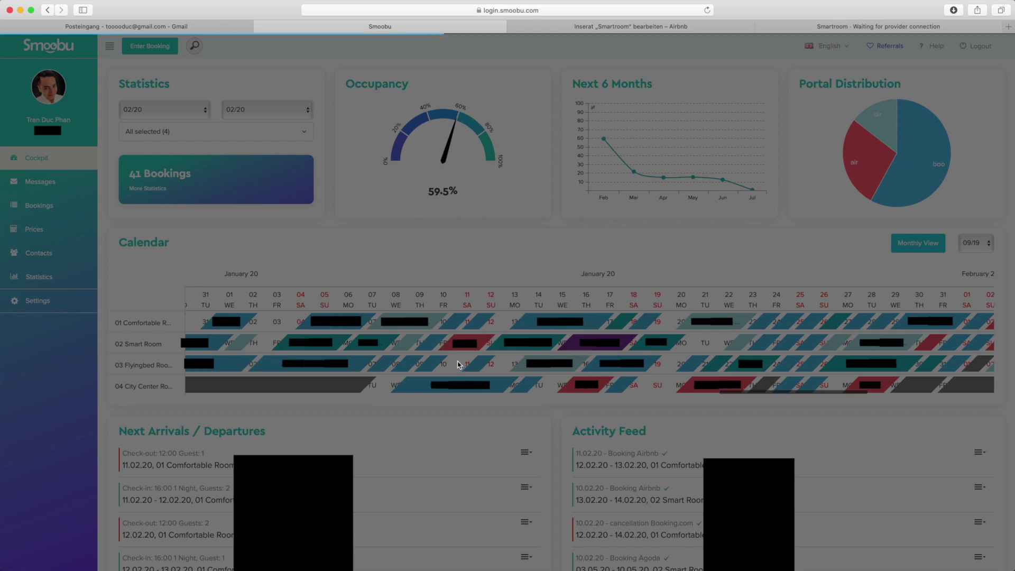
left_click(384, 101)
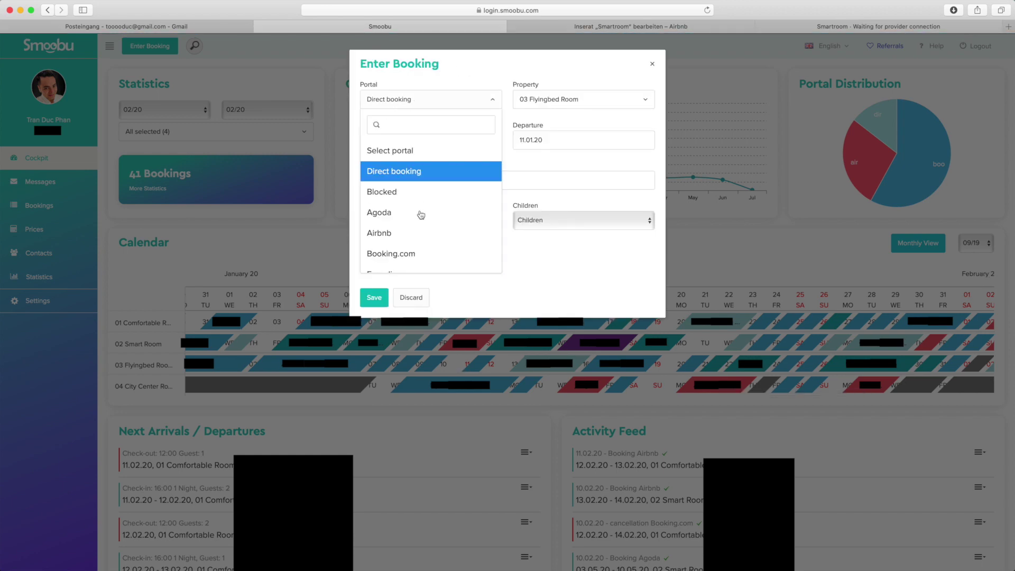
left_click(405, 172)
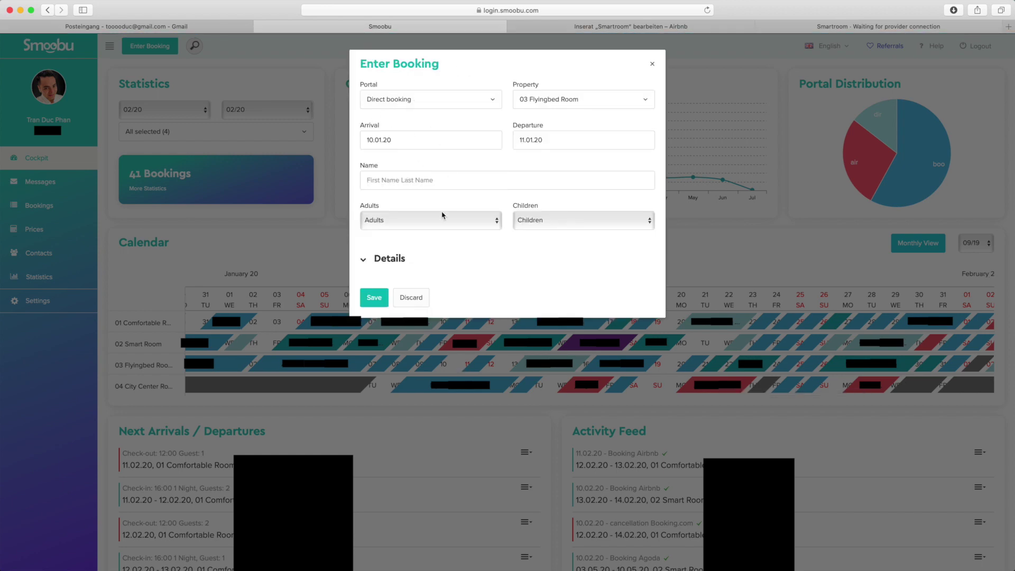
left_click(388, 179)
left_click(652, 64)
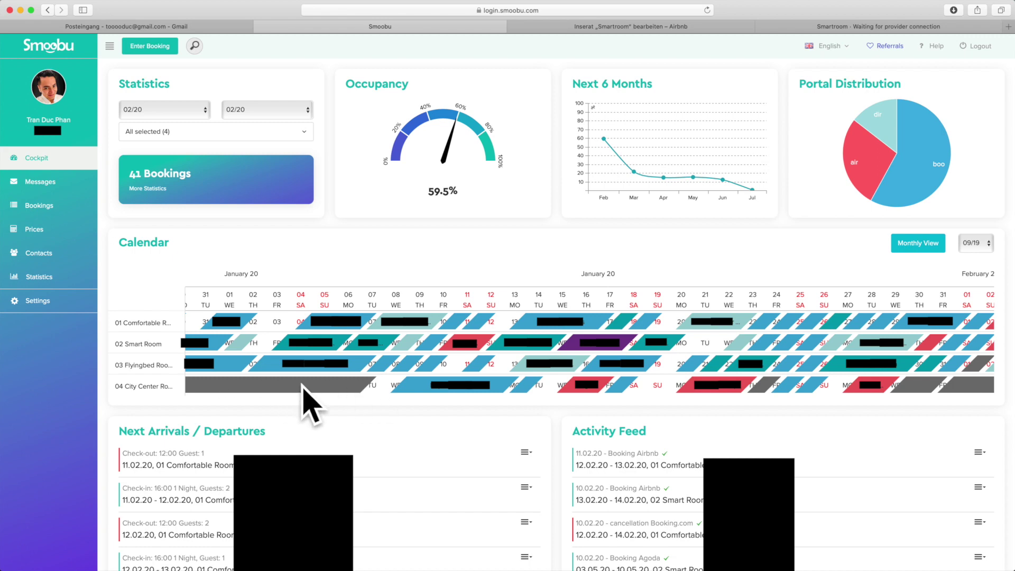
Open a booking form for 04 City Center Room, 07.01.20–08.01.20, and show its Portal options.
left_click(390, 386)
left_click(391, 387)
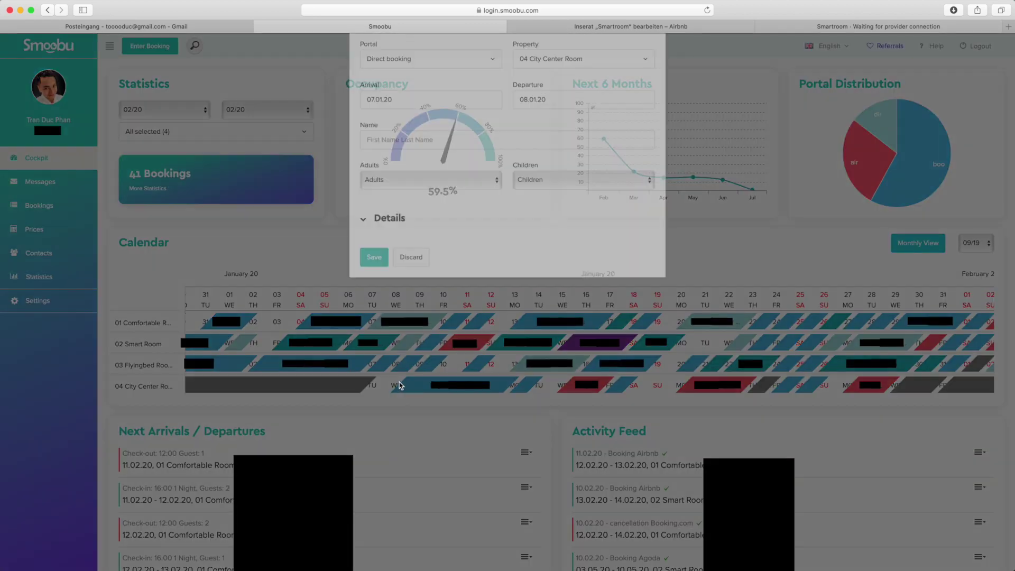
left_click(407, 99)
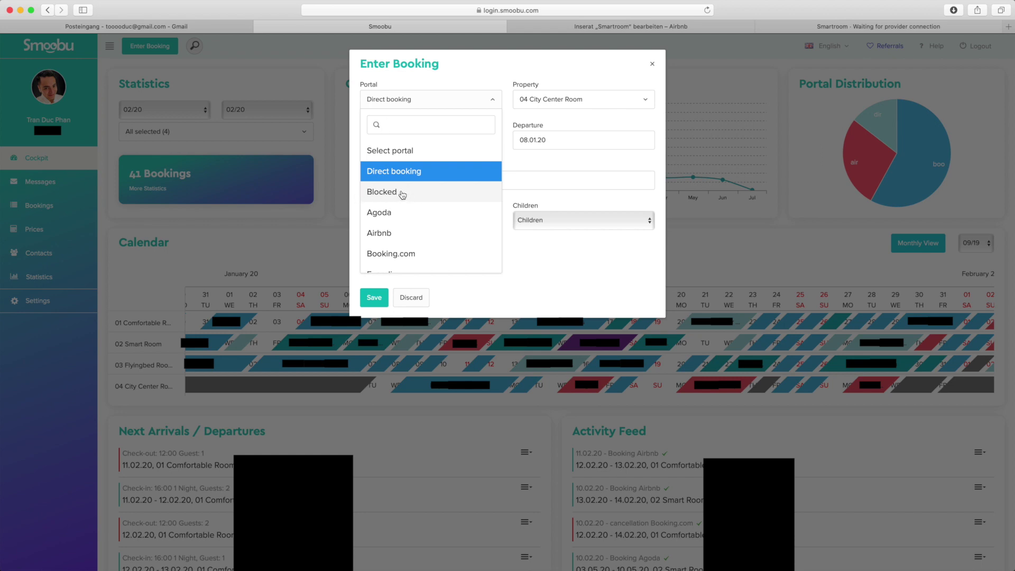
Discard the Enter Booking form for 04 City Center Room, returning to the Cockpit calendar.
left_click(650, 65)
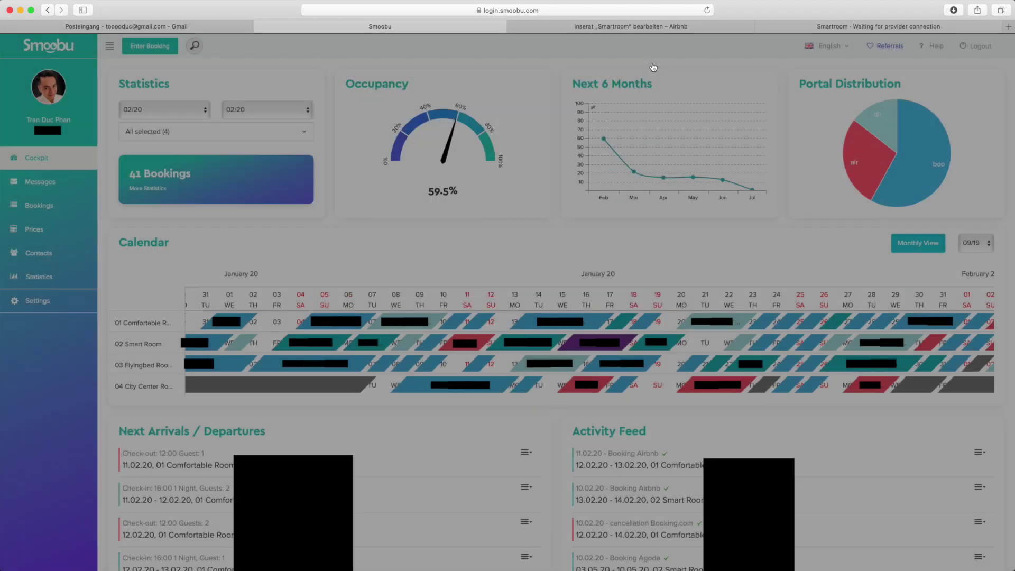